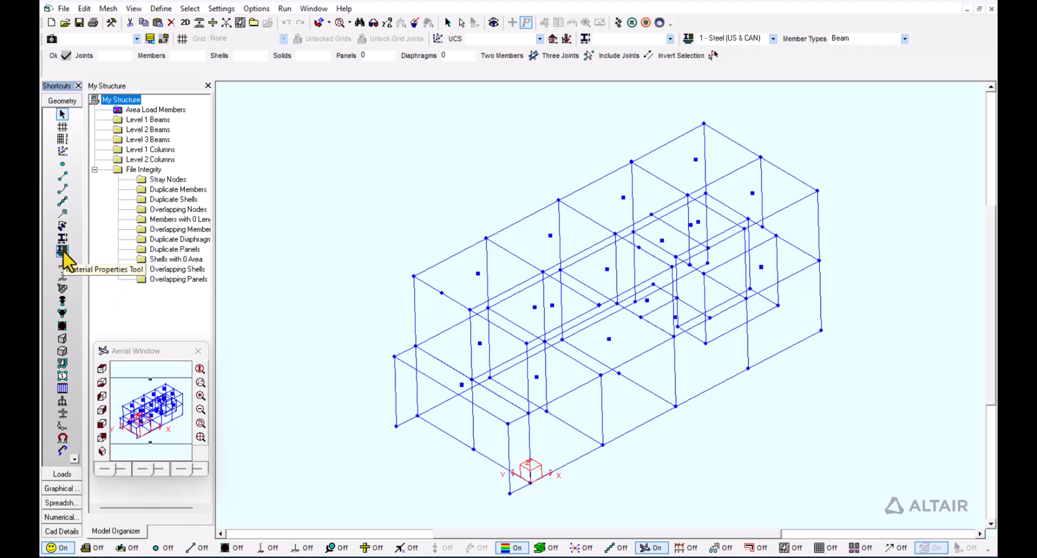
- Assign the material 4 - Nominal Concrete (ST) to all members of the frame with the Material Properties Tool
{"action": "left_click", "coordinate": [63, 251]}
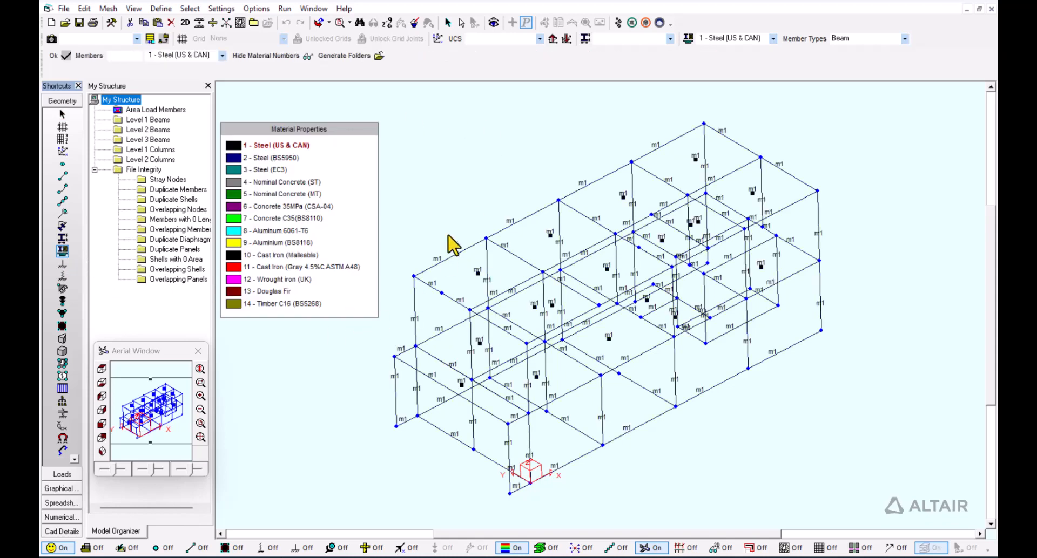
{"action": "left_click_drag", "start_coordinate": [332, 130], "coordinate": [334, 113]}
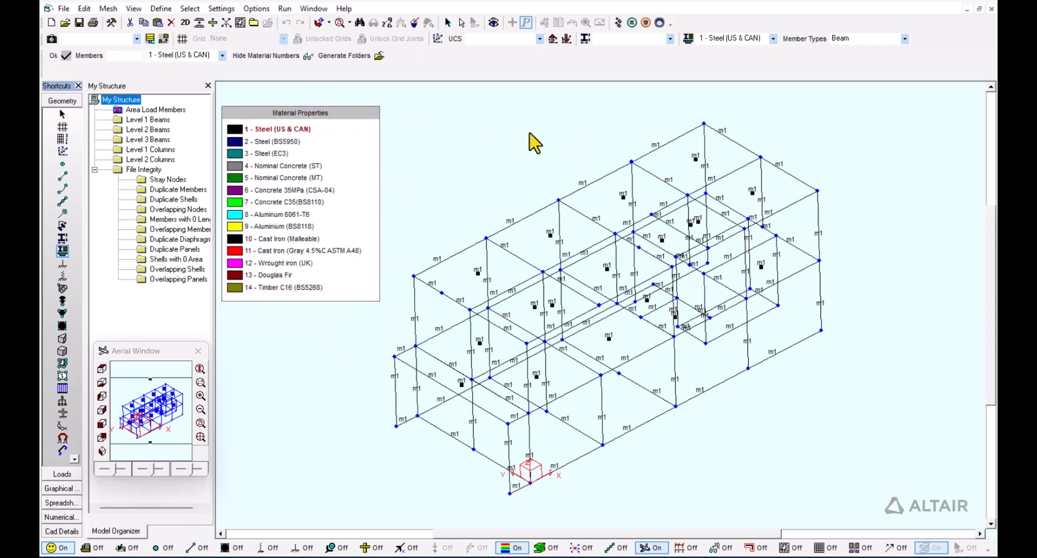
{"action": "left_click", "coordinate": [235, 167]}
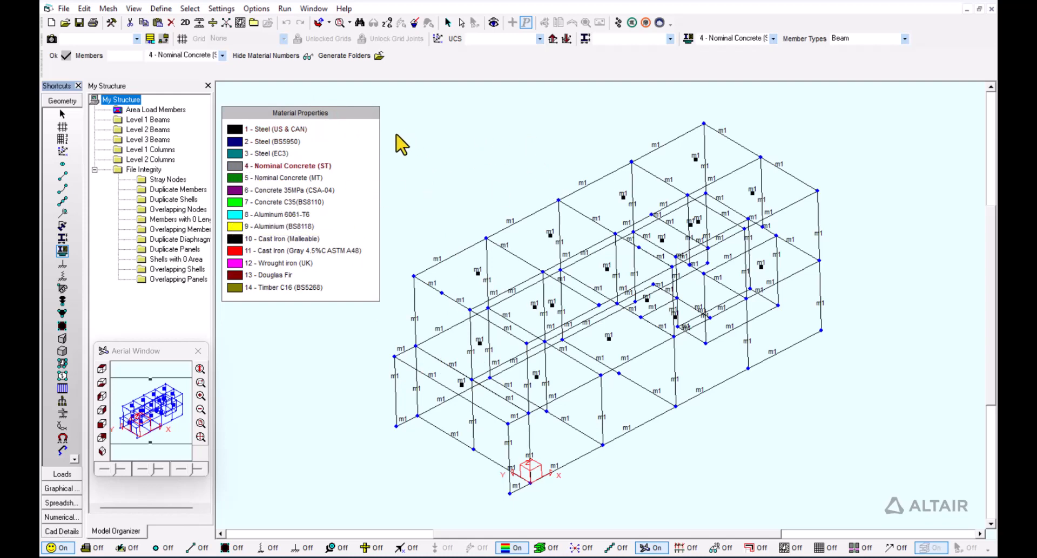
{"action": "left_click_drag", "start_coordinate": [387, 113], "coordinate": [871, 508]}
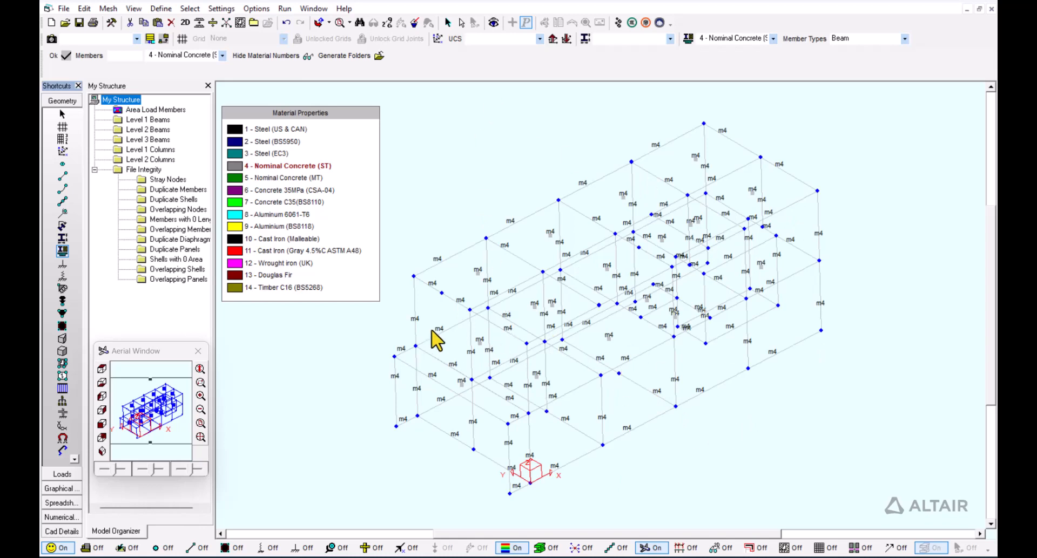
- Add a 500 x 600 mm rectangular concrete beam section to the local section database, checking its factored loads without changing them
{"action": "left_click", "coordinate": [63, 239]}
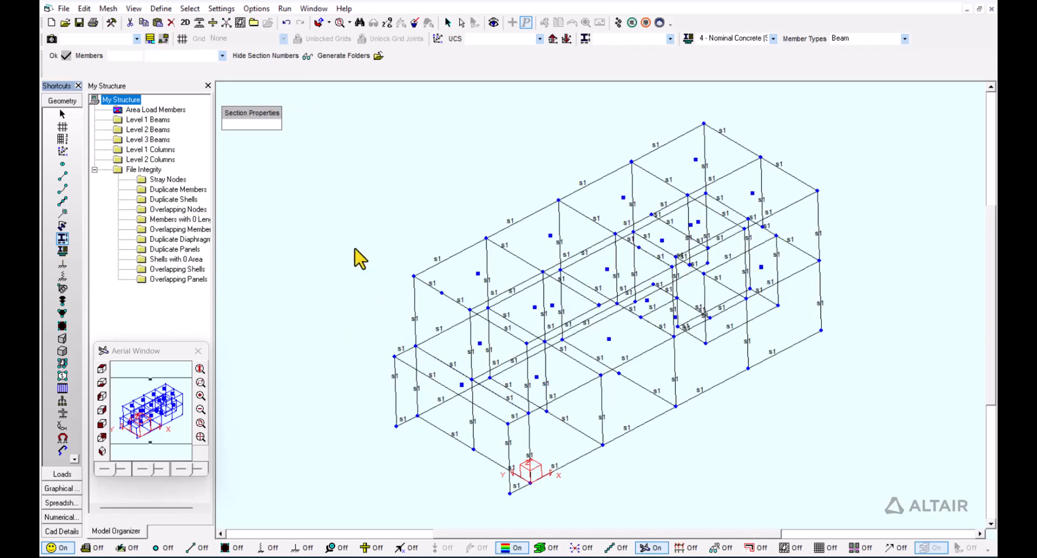
{"action": "left_click", "coordinate": [61, 240]}
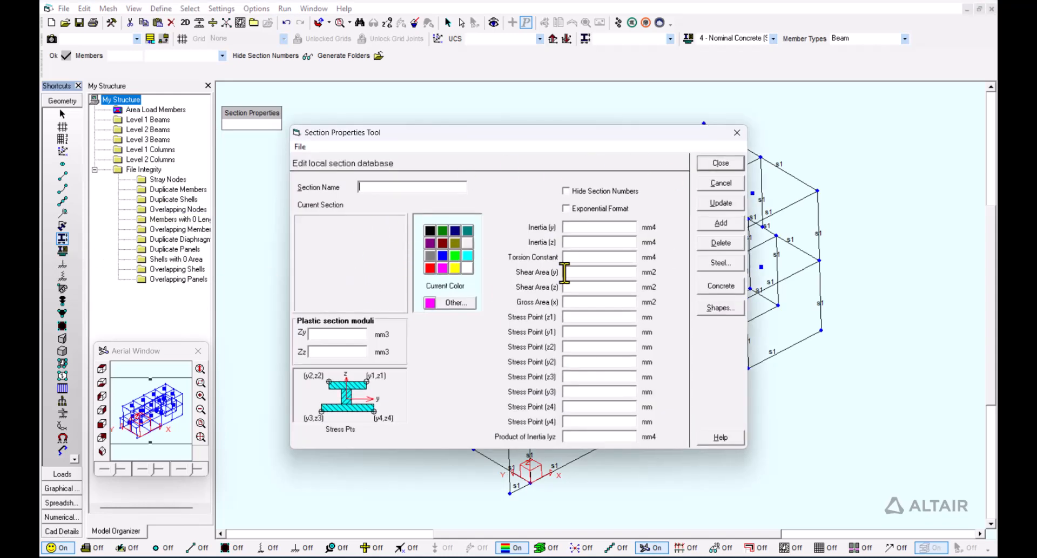
{"action": "left_click", "coordinate": [718, 289]}
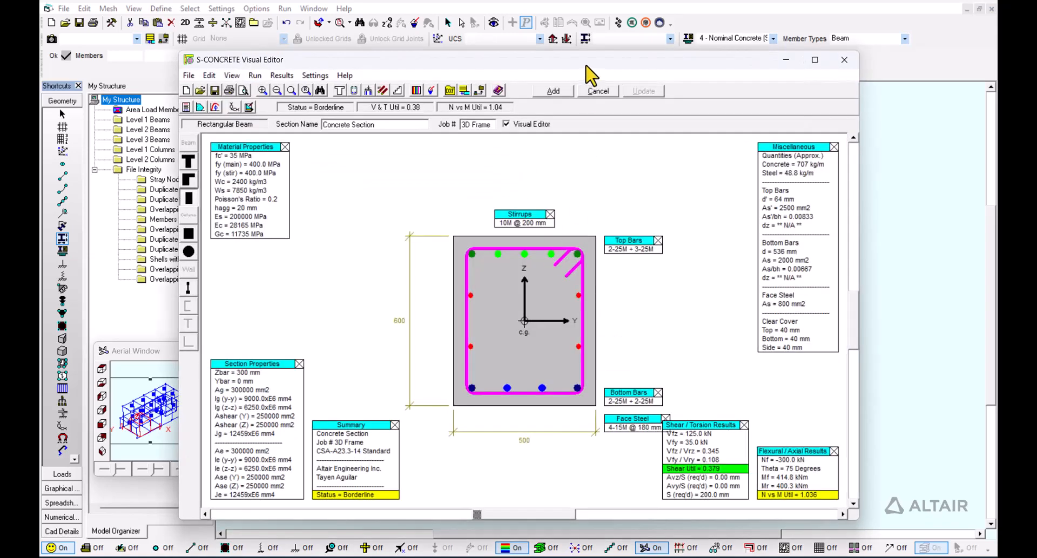
{"action": "left_click_drag", "start_coordinate": [586, 66], "coordinate": [555, 77]}
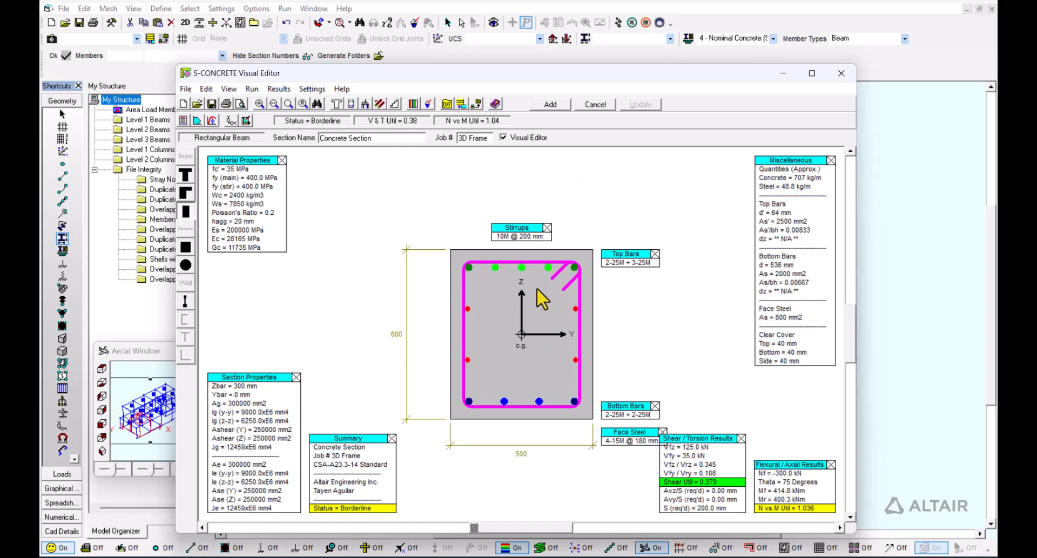
{"action": "left_click_drag", "start_coordinate": [580, 77], "coordinate": [584, 70]}
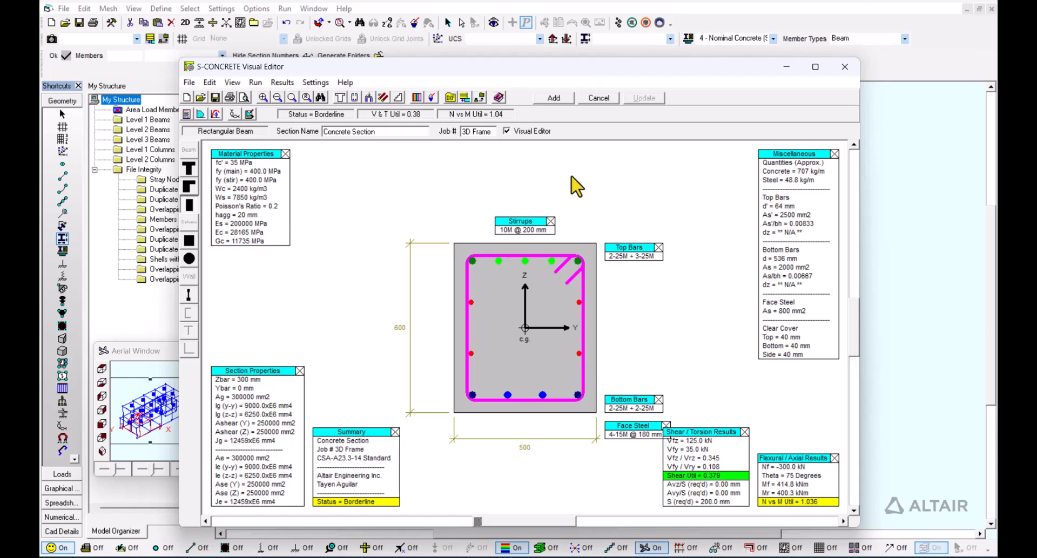
{"action": "left_click", "coordinate": [369, 98]}
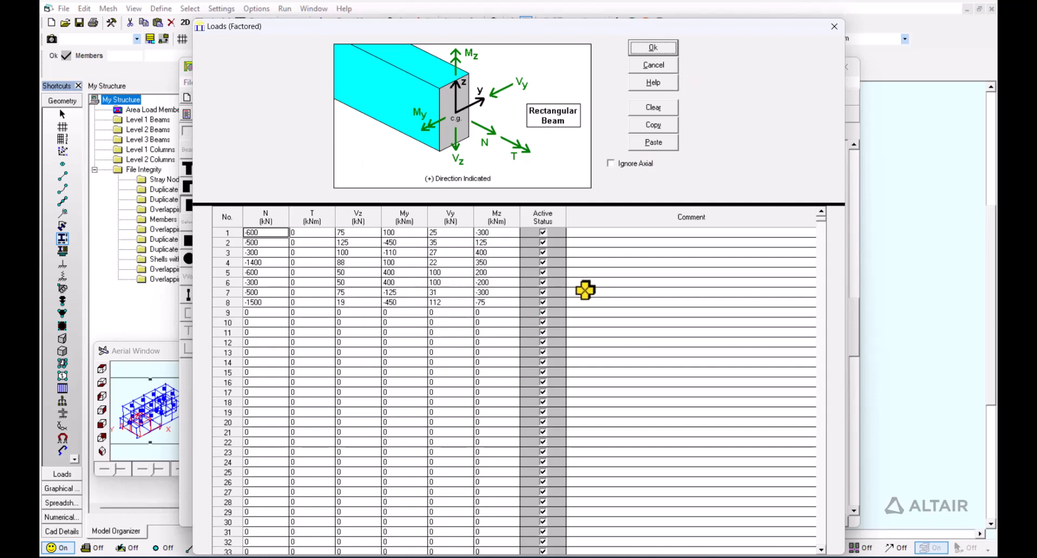
{"action": "left_click", "coordinate": [653, 67]}
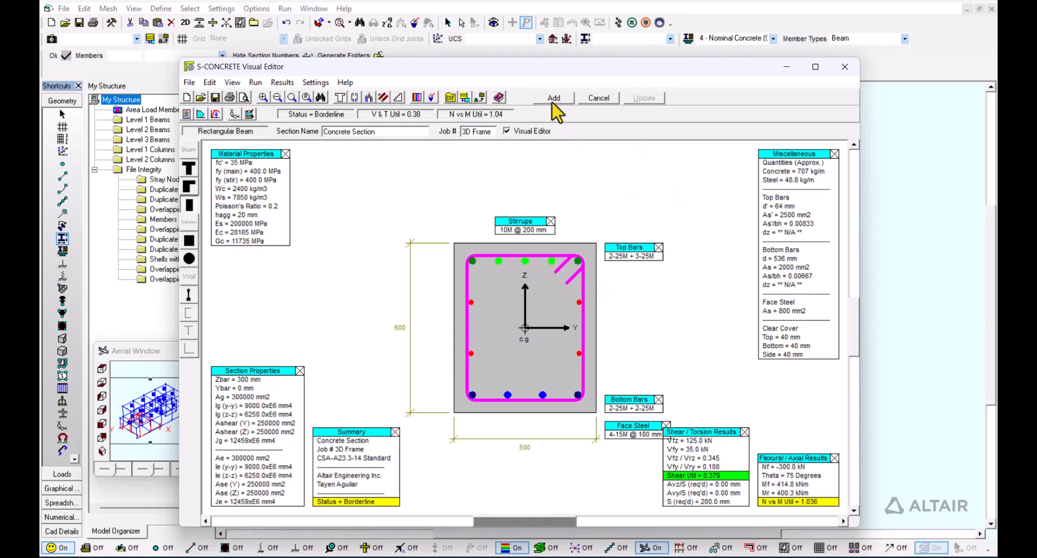
{"action": "left_click", "coordinate": [553, 100]}
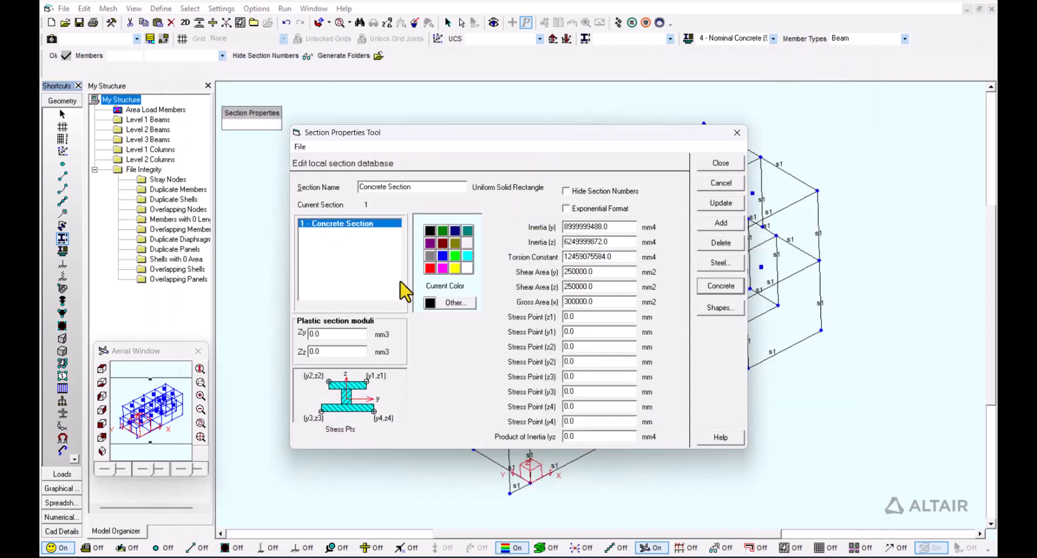
- Add a 450 x 550 mm rectangular concrete column section to the local section database, compare both sections and close the database
{"action": "left_click", "coordinate": [713, 288]}
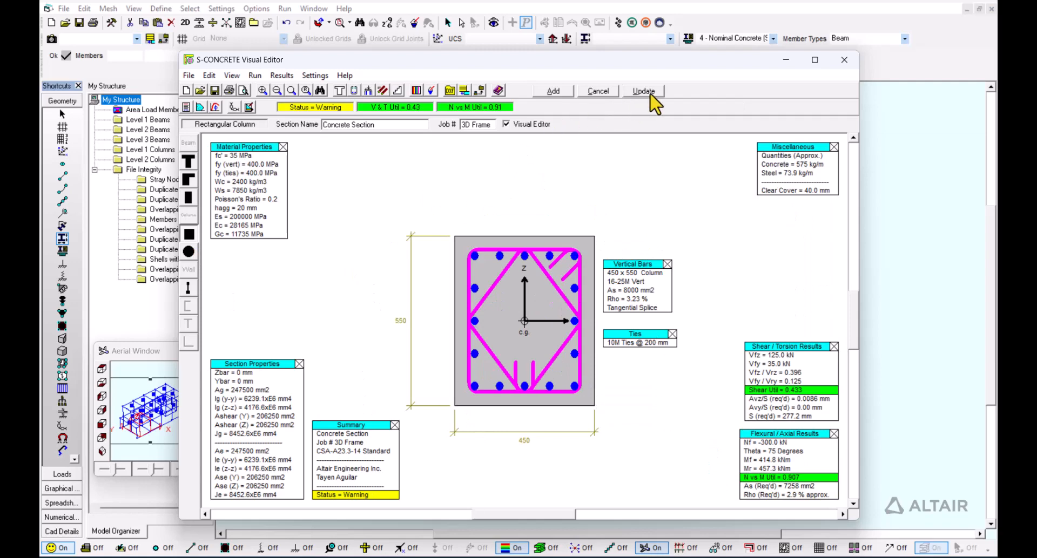
{"action": "left_click", "coordinate": [554, 91]}
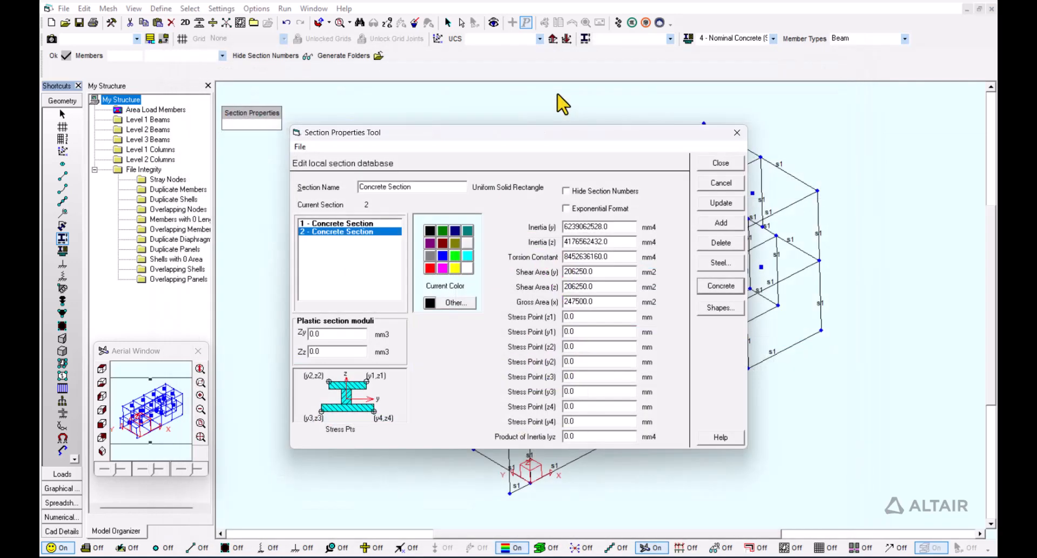
{"action": "left_click", "coordinate": [342, 224]}
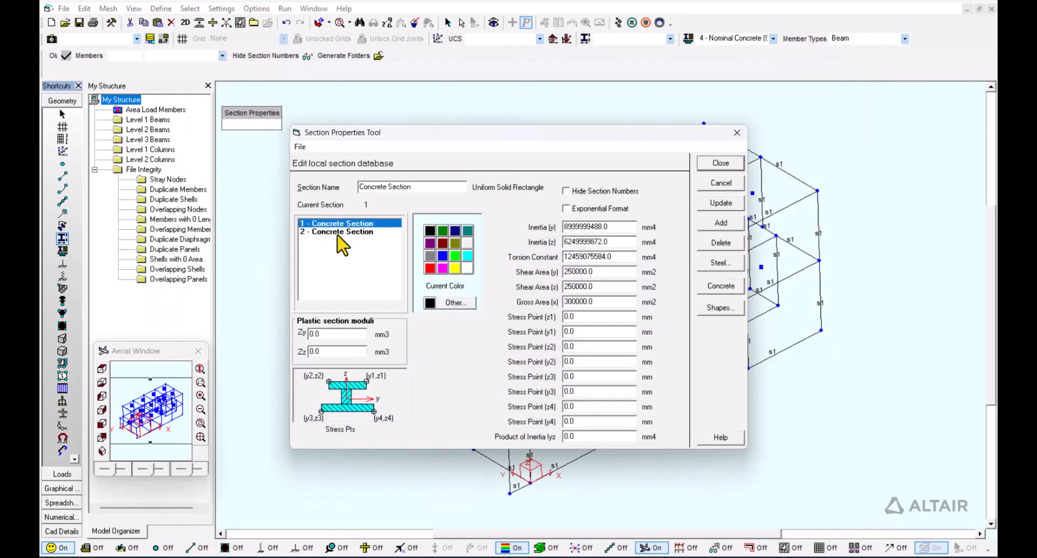
{"action": "left_click", "coordinate": [337, 232]}
{"action": "left_click", "coordinate": [343, 224]}
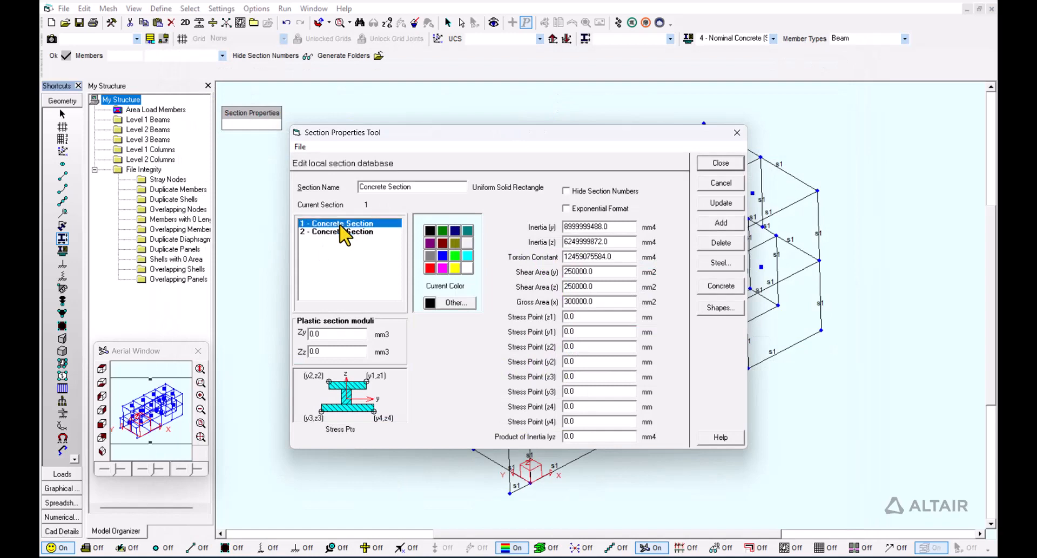
{"action": "left_click", "coordinate": [721, 163]}
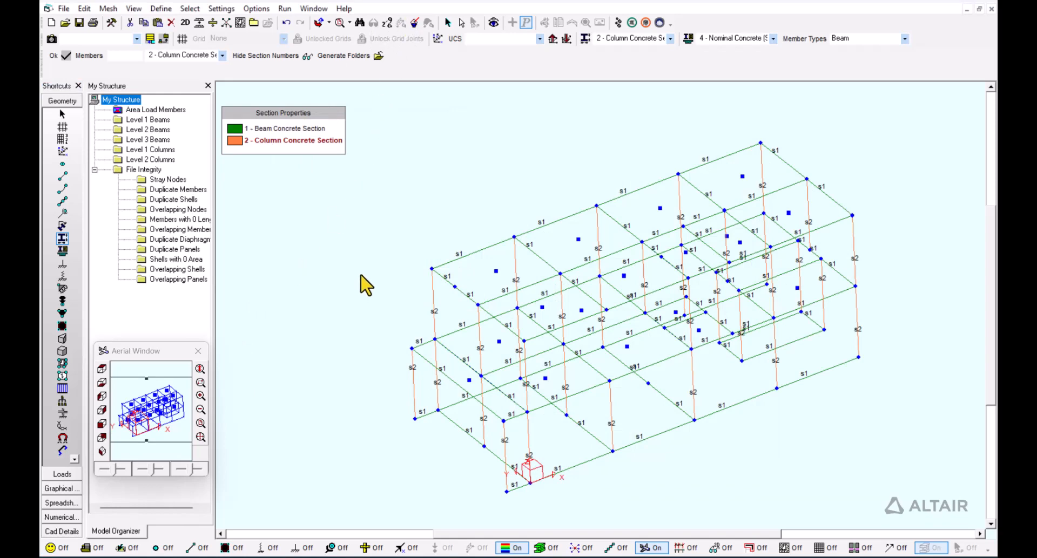
- Check the model with the file integrity checks and run a Linear Static analysis for both load cases and combinations
{"action": "left_click", "coordinate": [289, 11]}
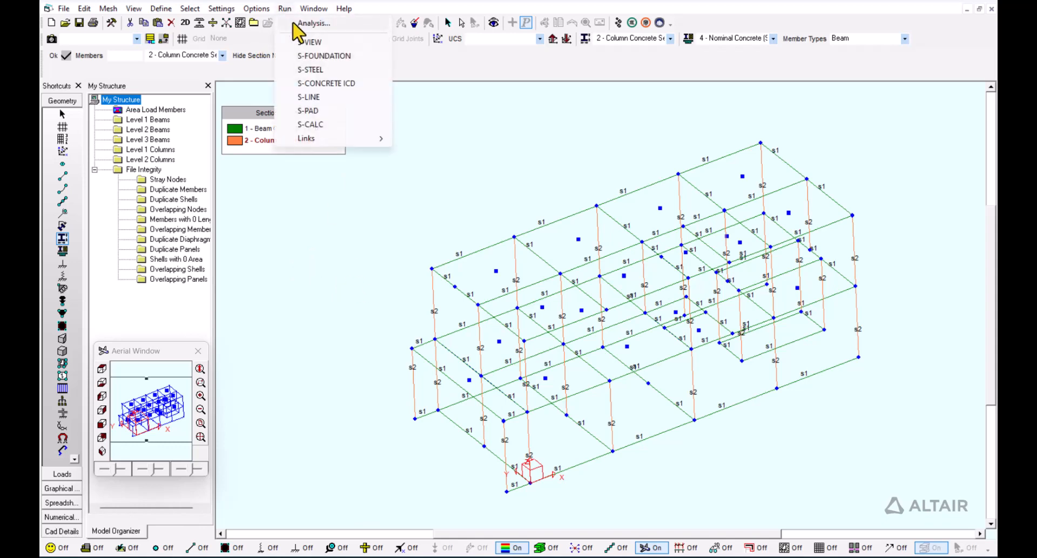
{"action": "left_click", "coordinate": [311, 24]}
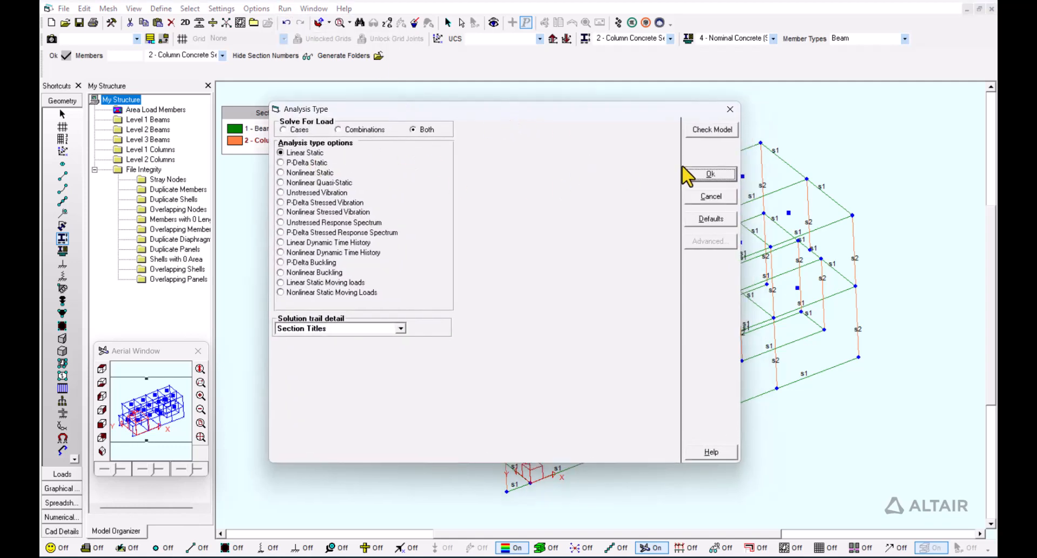
{"action": "left_click", "coordinate": [713, 132]}
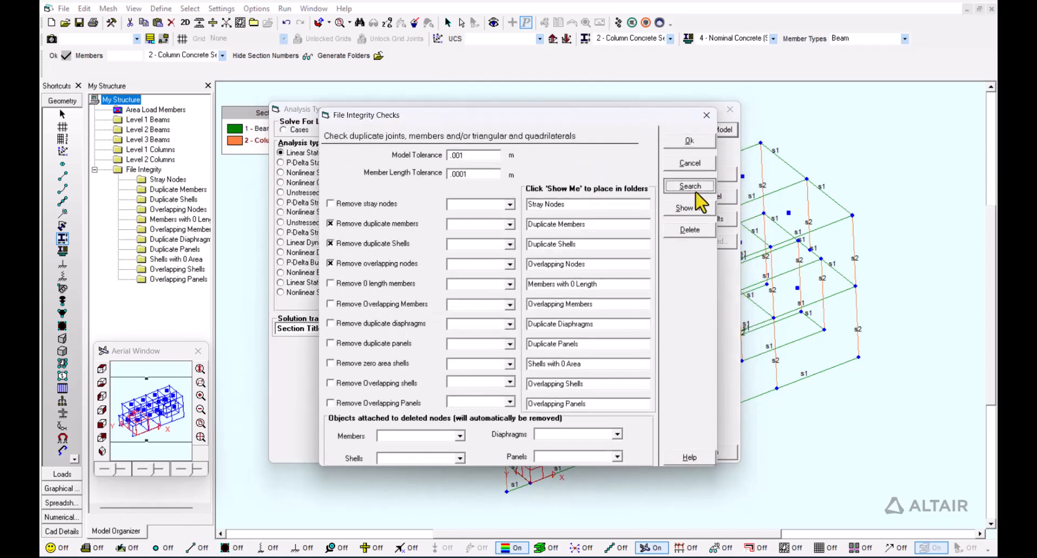
{"action": "left_click", "coordinate": [692, 142]}
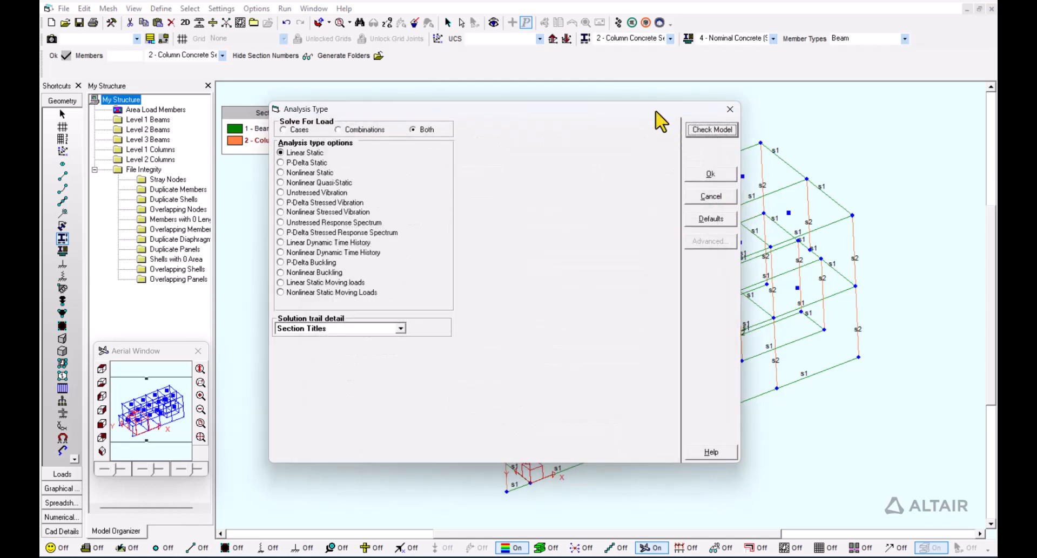
{"action": "left_click", "coordinate": [719, 178]}
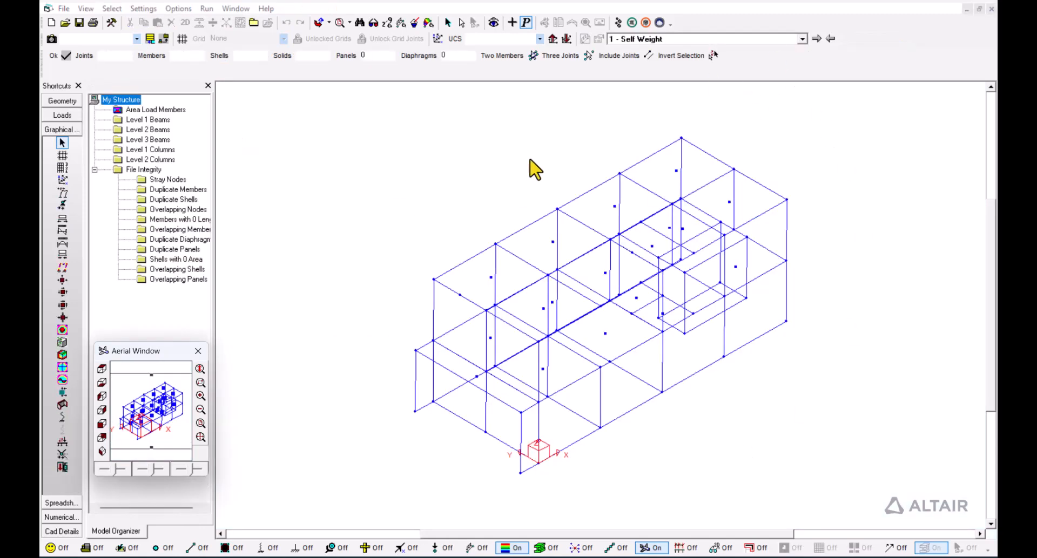
- Review the y moment diagram for Self Weight and the z shear diagrams across the load cases up to Solar Heater and back to Dead
{"action": "left_click", "coordinate": [62, 244]}
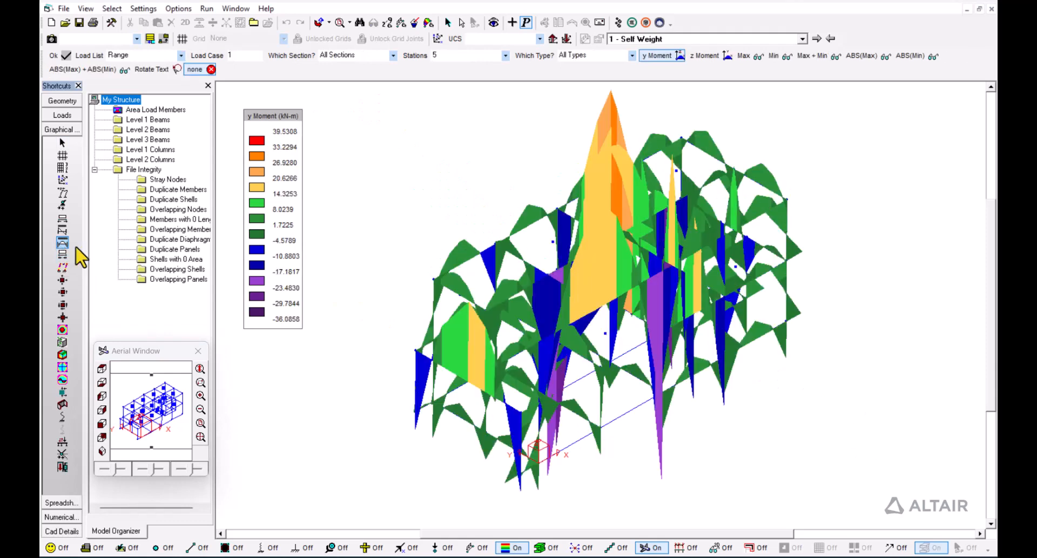
{"action": "left_click", "coordinate": [61, 231]}
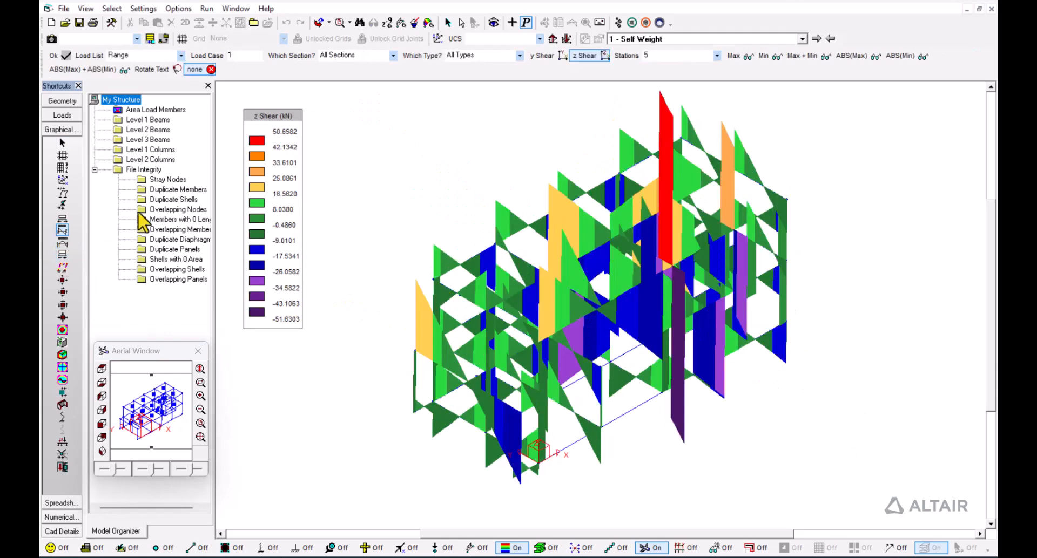
{"action": "left_click", "coordinate": [815, 39]}
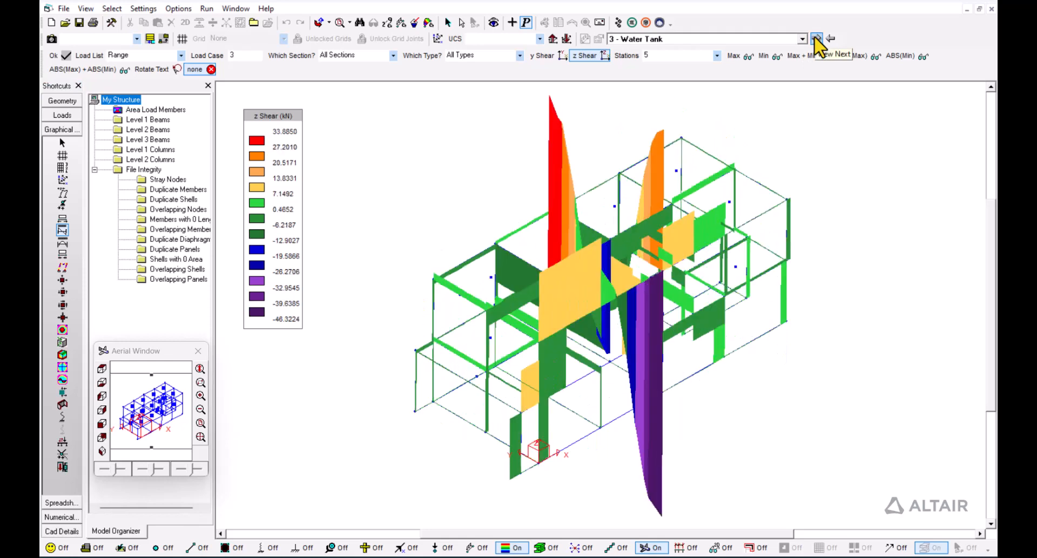
{"action": "left_click", "coordinate": [816, 39]}
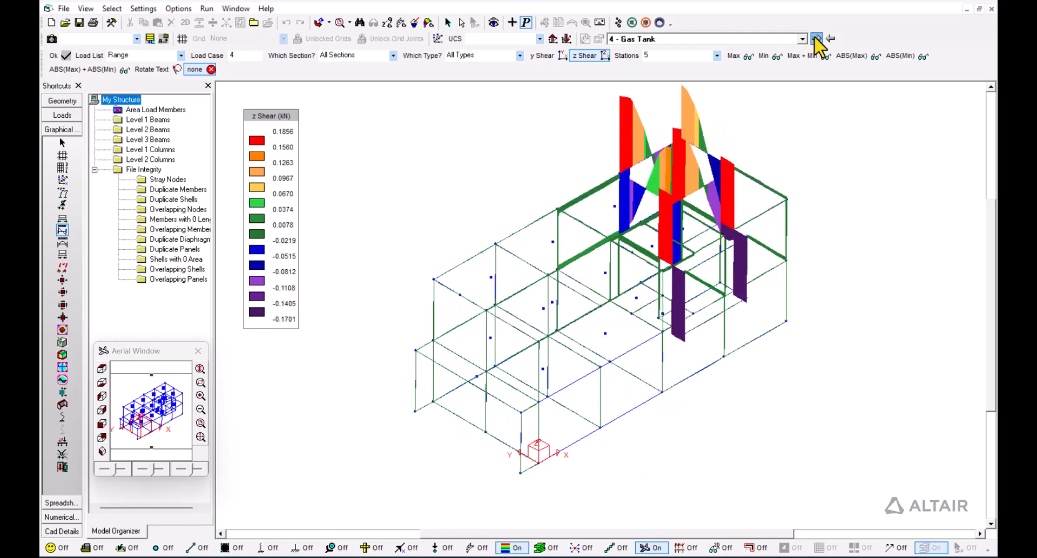
{"action": "left_click", "coordinate": [816, 39]}
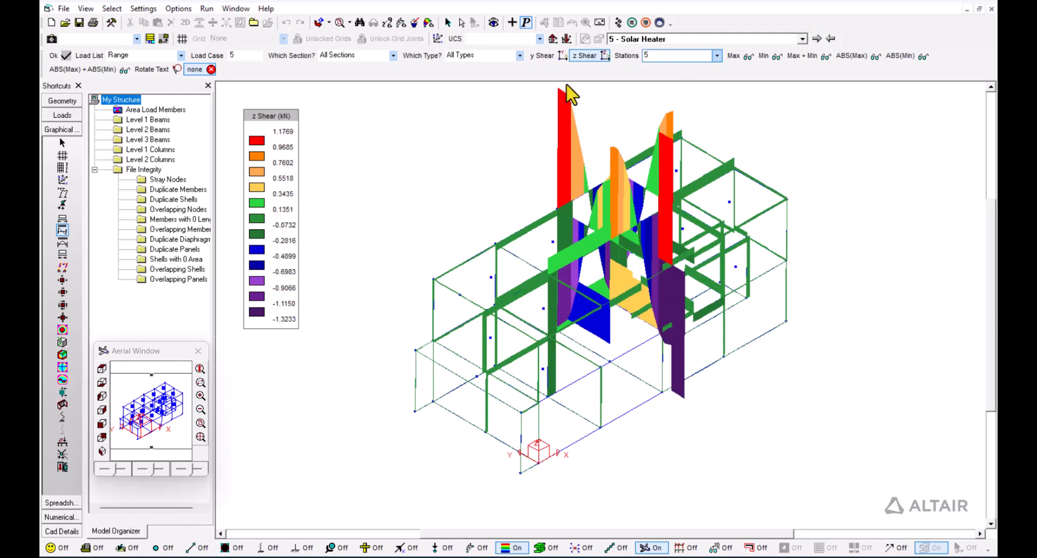
{"action": "left_click", "coordinate": [830, 38]}
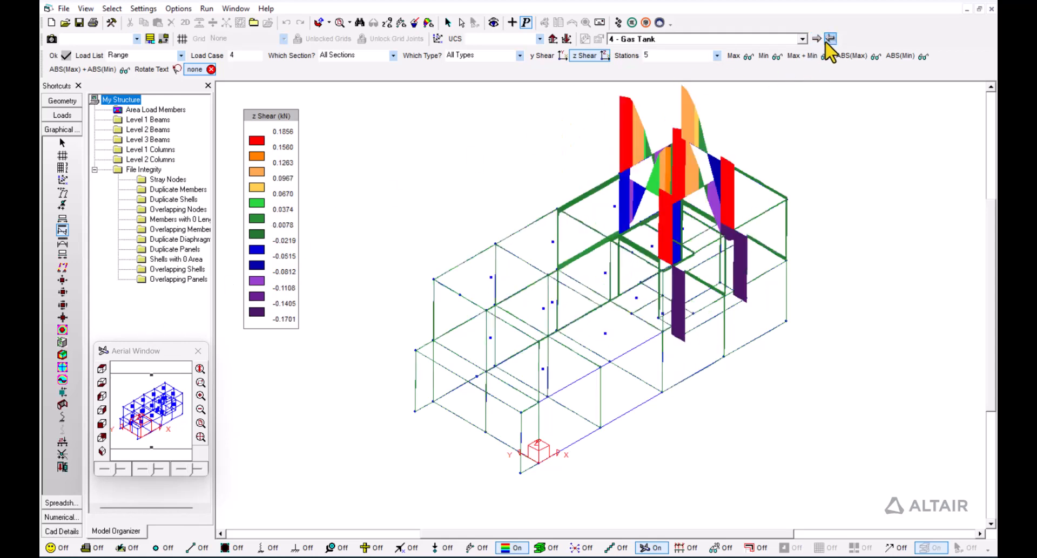
{"action": "left_click", "coordinate": [830, 38]}
{"action": "left_click", "coordinate": [830, 39]}
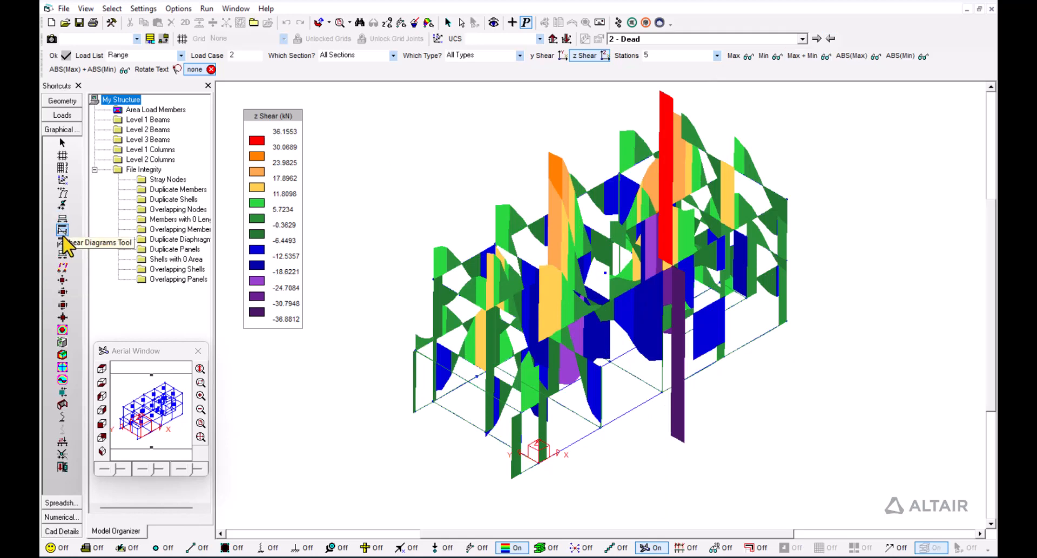
- Display the members' axial stress diagram at Stress Pt 1 and review it across the load cases, ending on Gas Tank
{"action": "left_click", "coordinate": [61, 268]}
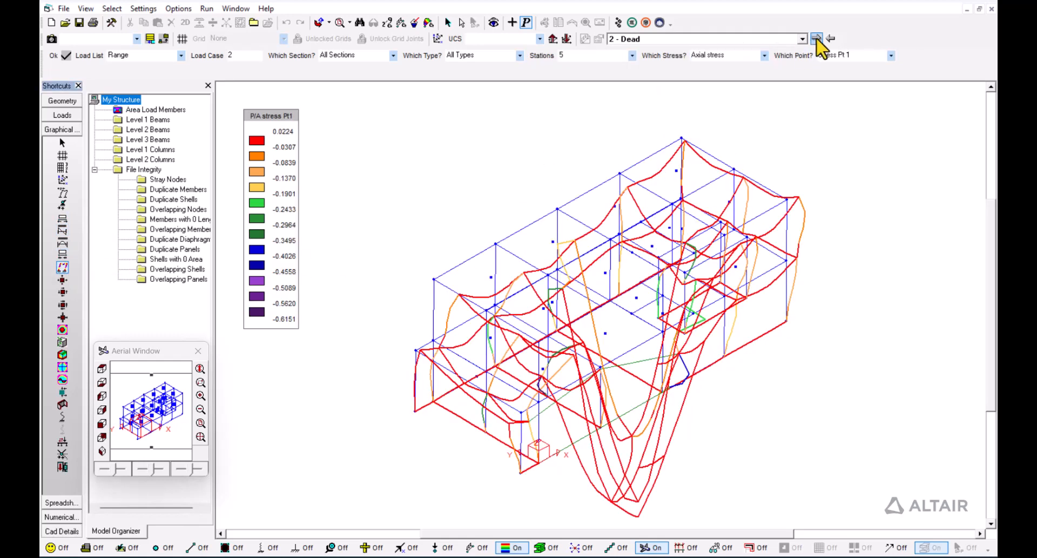
{"action": "left_click", "coordinate": [815, 38]}
{"action": "left_click", "coordinate": [815, 39]}
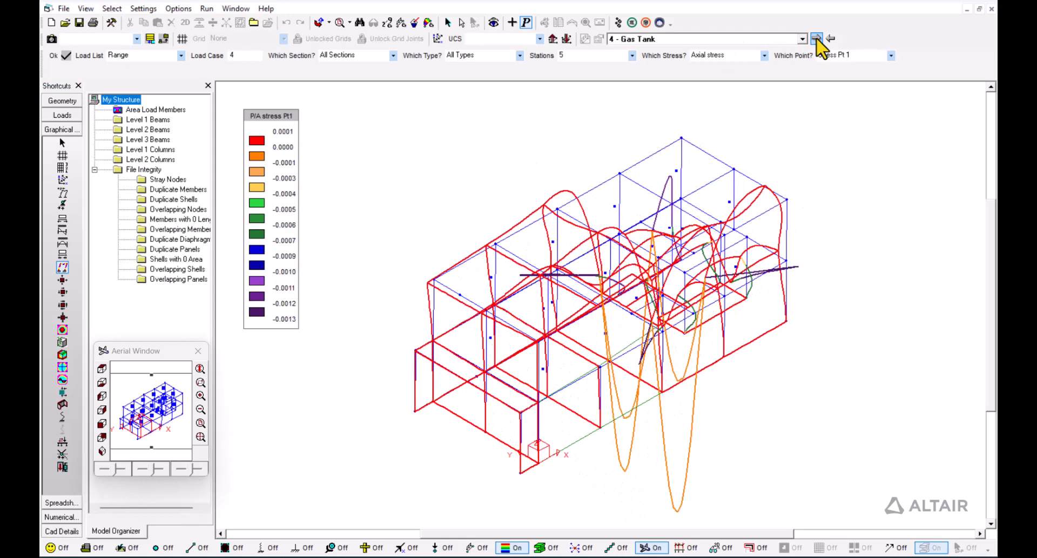
{"action": "left_click", "coordinate": [816, 39]}
{"action": "left_click", "coordinate": [830, 39]}
{"action": "left_click", "coordinate": [830, 38]}
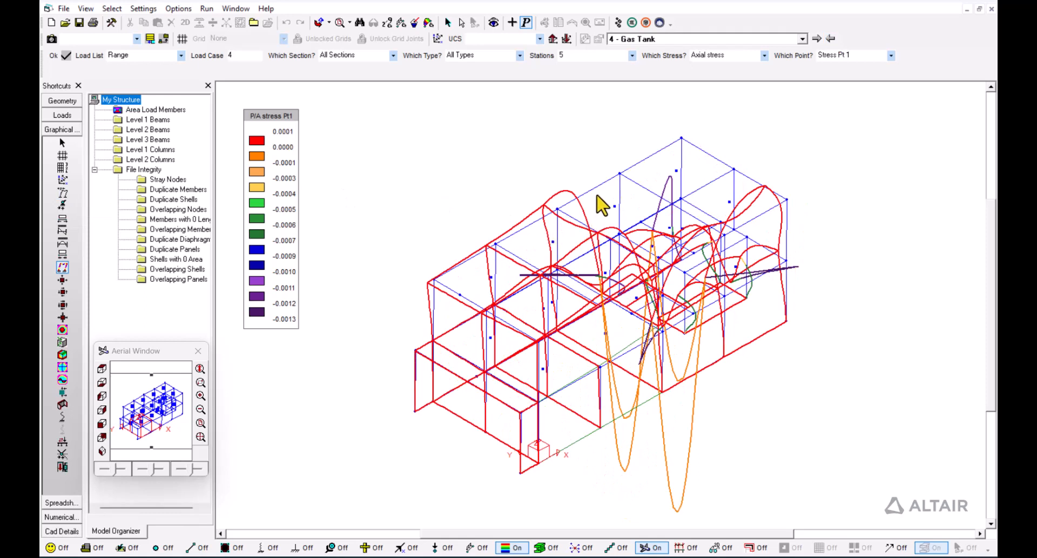
- Start the concrete design of beam member 45 as a new Rectangular Beam section with code CSA 2014
{"action": "right_click", "coordinate": [599, 200]}
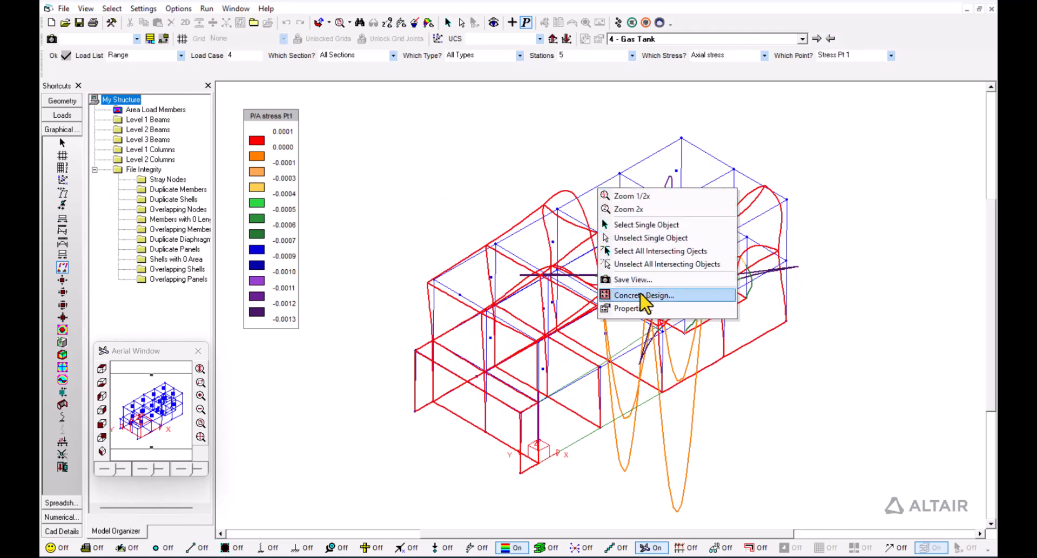
{"action": "left_click", "coordinate": [641, 295]}
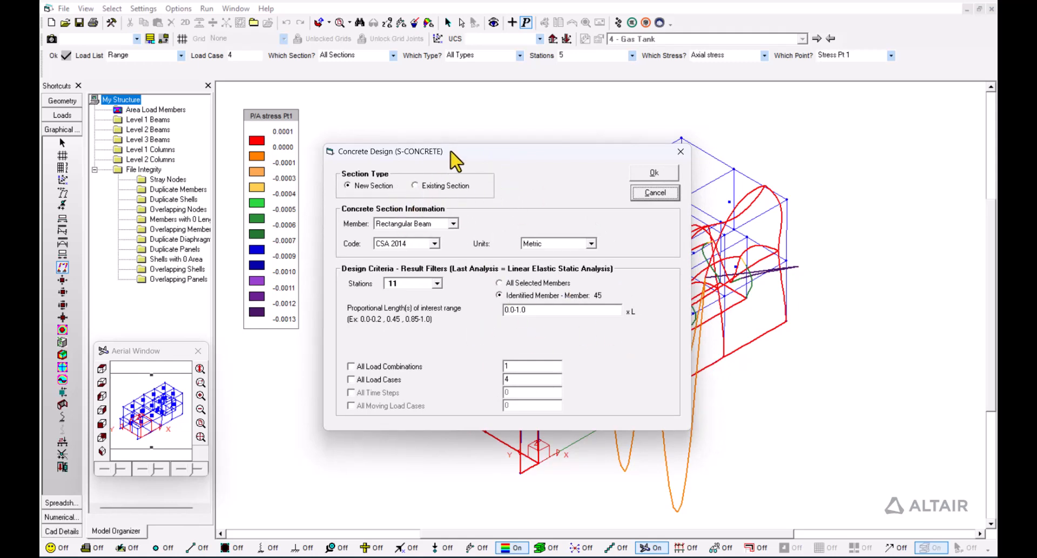
{"action": "left_click_drag", "start_coordinate": [451, 152], "coordinate": [439, 152]}
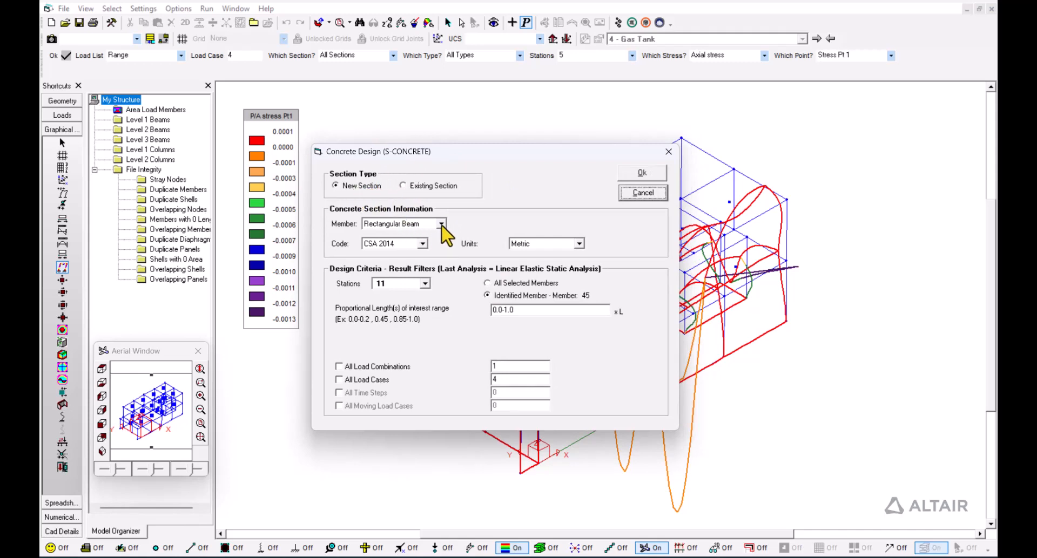
{"action": "left_click", "coordinate": [441, 224]}
{"action": "left_click_drag", "start_coordinate": [442, 265], "coordinate": [444, 240]}
{"action": "left_click", "coordinate": [423, 252]}
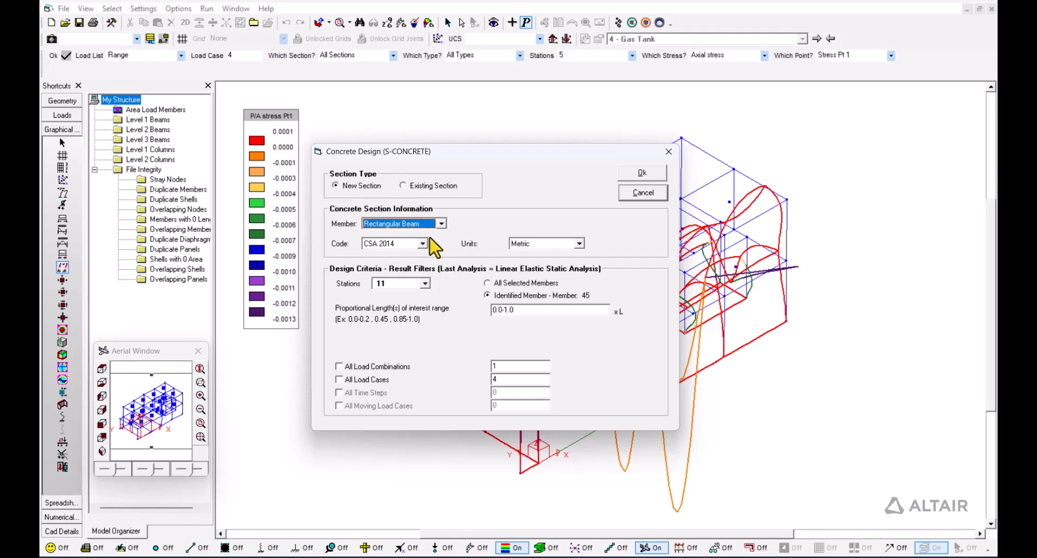
{"action": "left_click", "coordinate": [423, 245]}
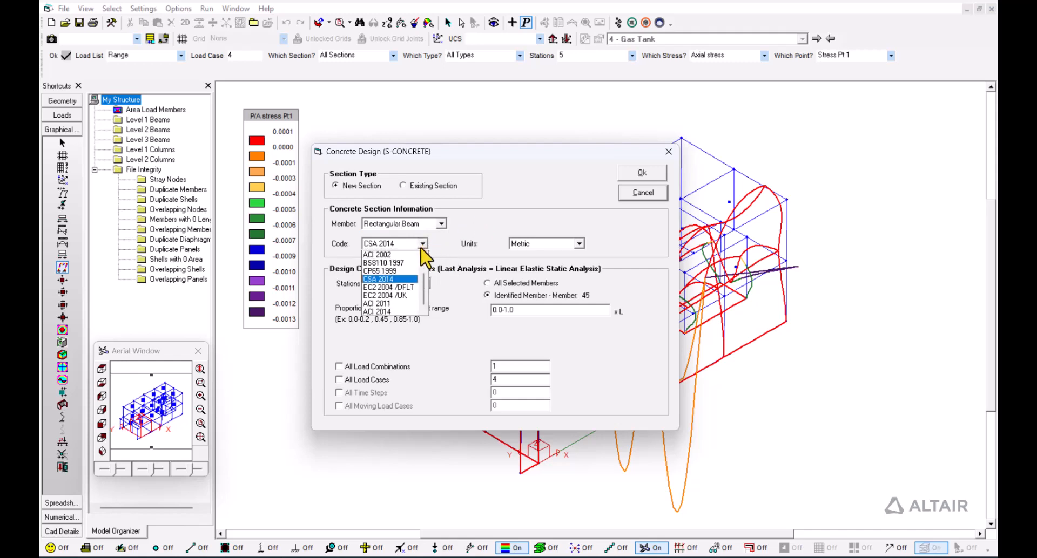
{"action": "left_click", "coordinate": [424, 244]}
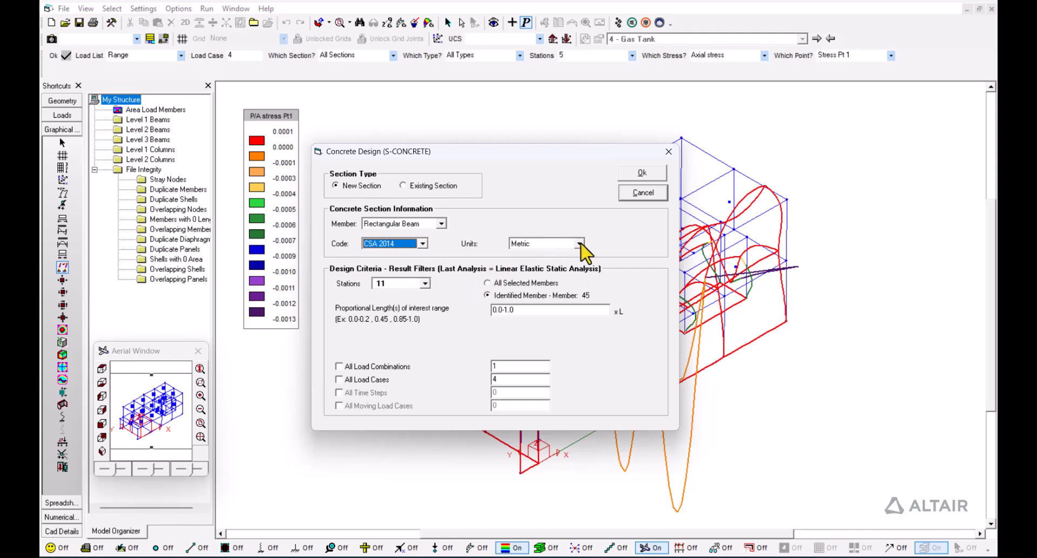
- Keep 11 stations, include all load combinations and all load cases, and send the beam to S-CONCRETE
{"action": "left_click", "coordinate": [426, 284]}
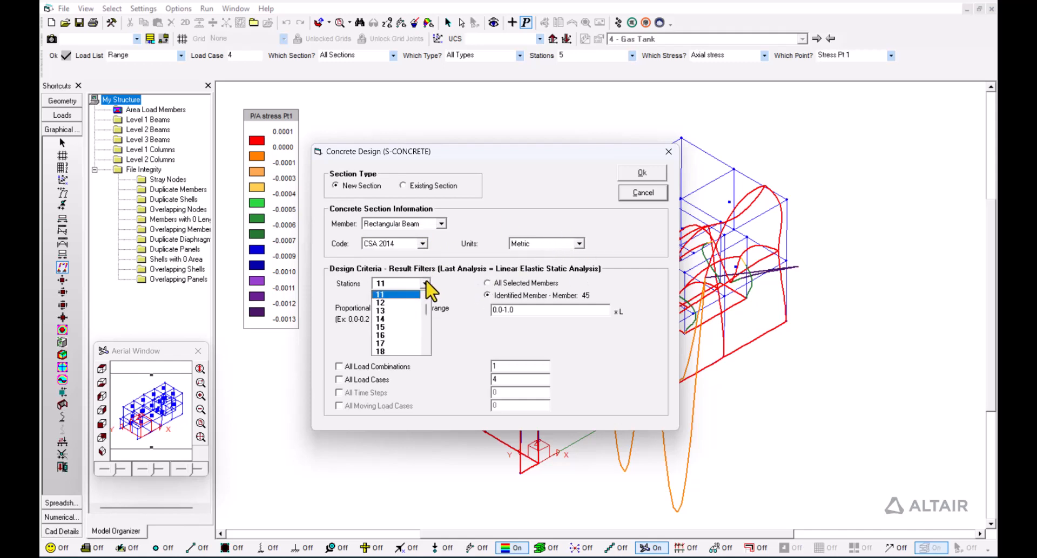
{"action": "left_click", "coordinate": [424, 331]}
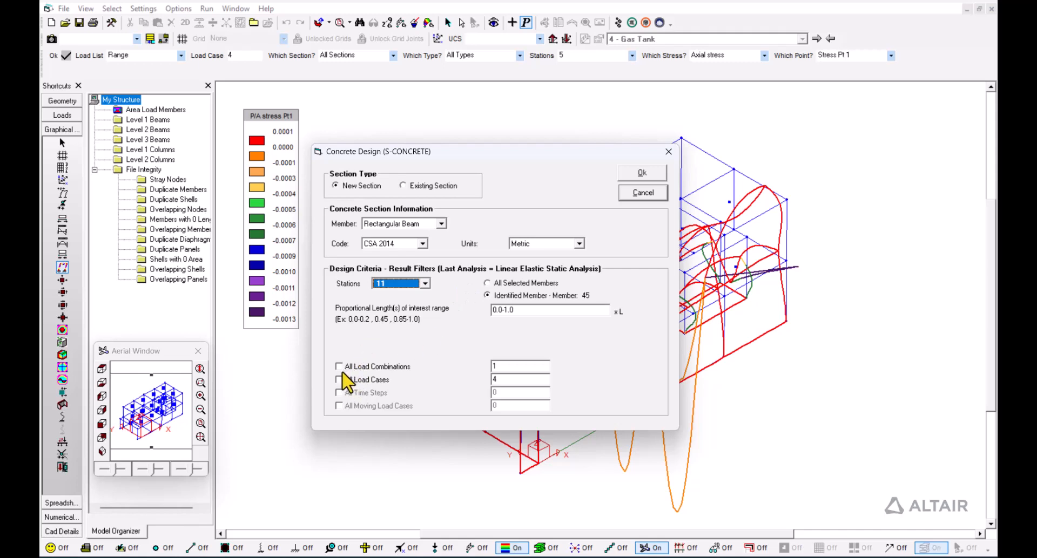
{"action": "left_click", "coordinate": [339, 380]}
{"action": "left_click", "coordinate": [339, 367]}
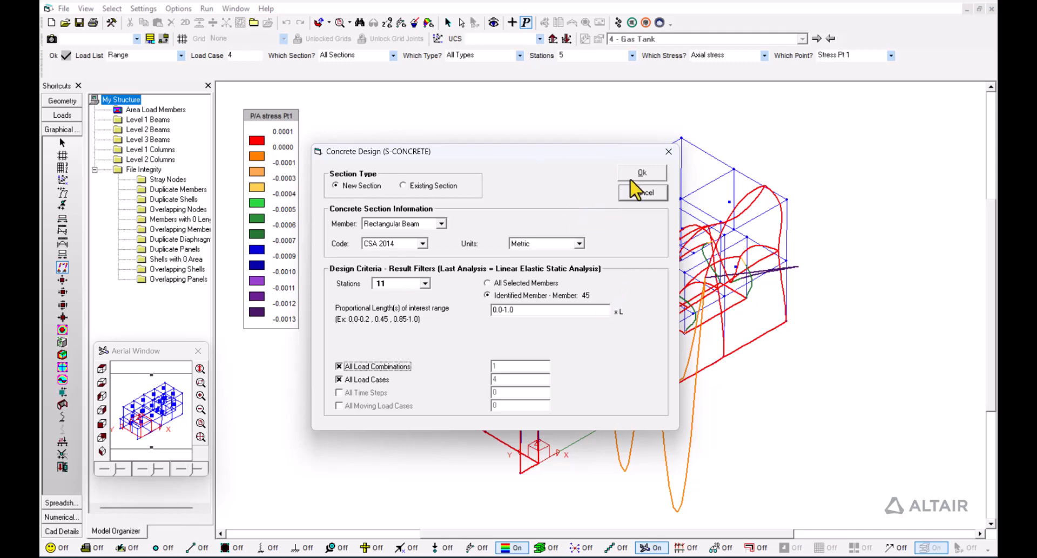
{"action": "left_click", "coordinate": [639, 176]}
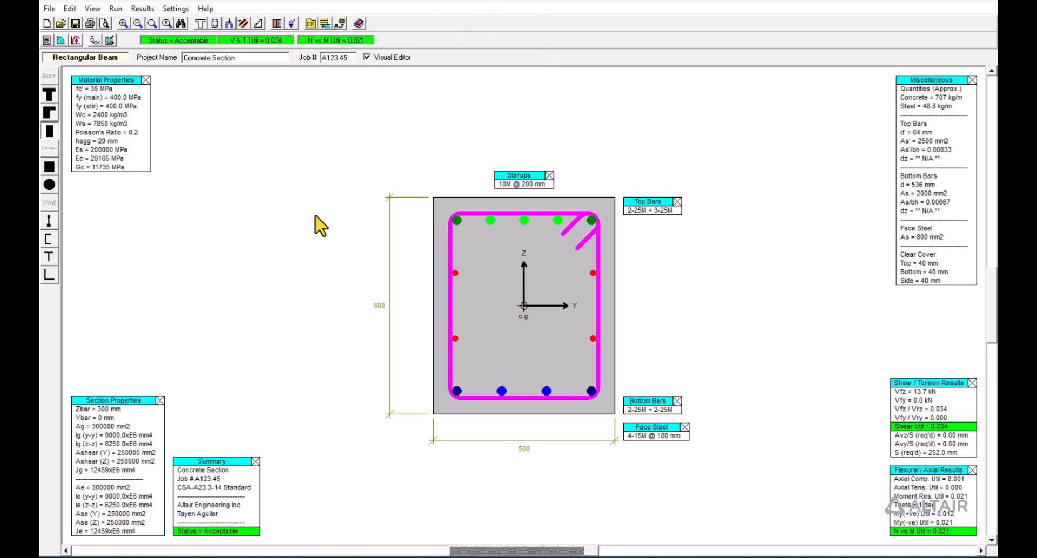
- Review the beam's section dimensions, clear cover, code settings and material properties
{"action": "left_click", "coordinate": [202, 25]}
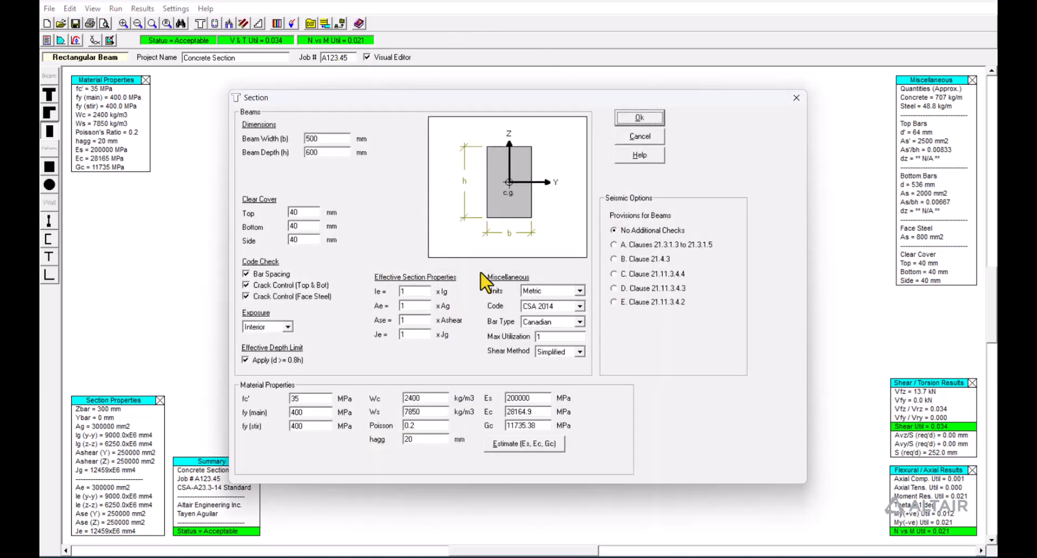
{"action": "left_click_drag", "start_coordinate": [597, 100], "coordinate": [522, 104]}
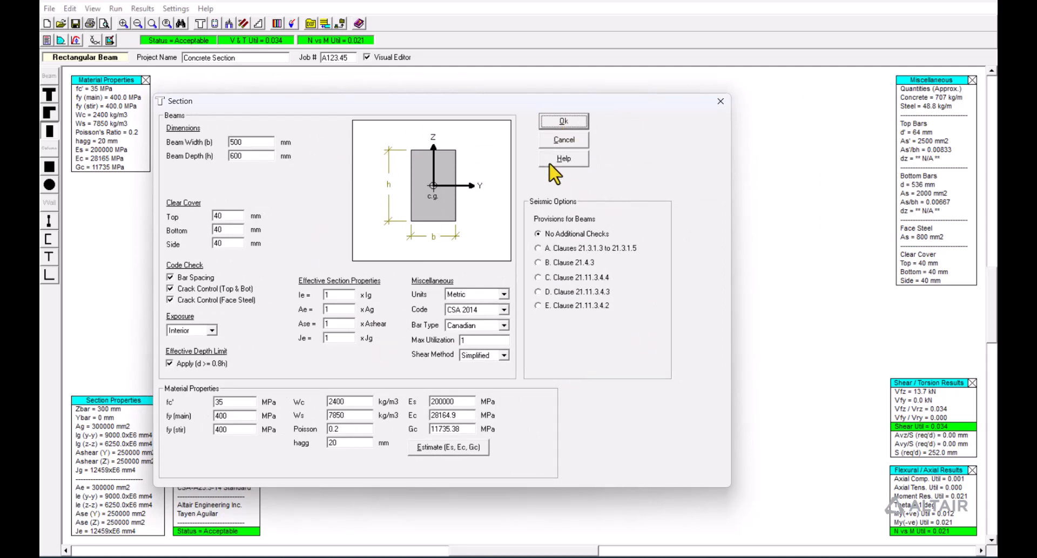
{"action": "left_click", "coordinate": [564, 121]}
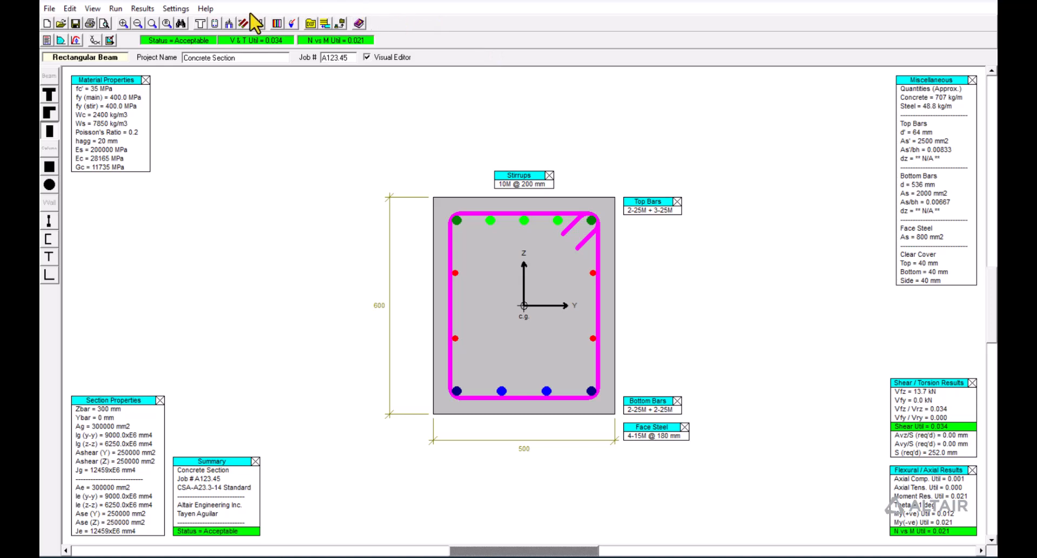
- Examine the table of factored loads imported for the beam and close it
{"action": "left_click", "coordinate": [230, 23]}
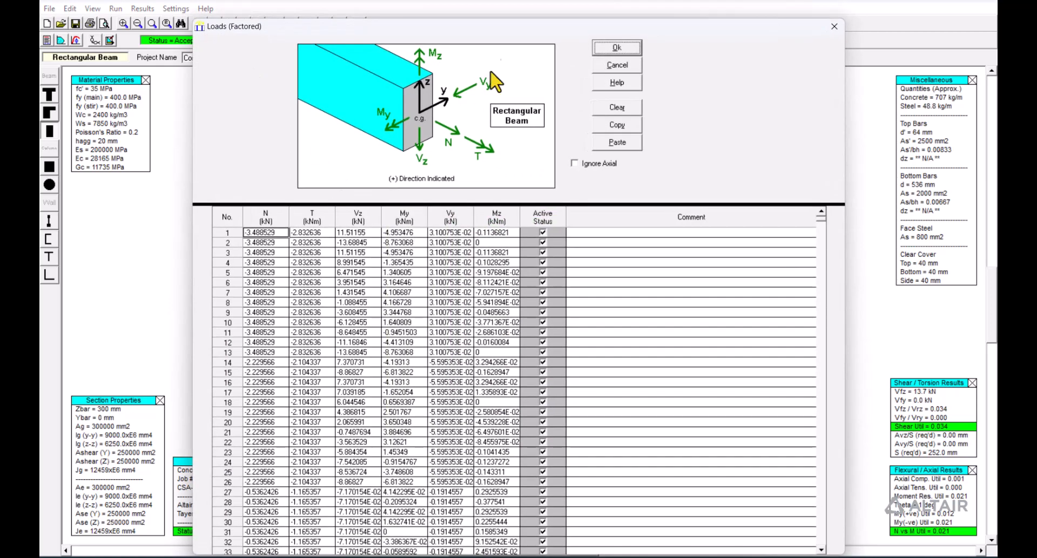
{"action": "left_click_drag", "start_coordinate": [509, 26], "coordinate": [522, 10]}
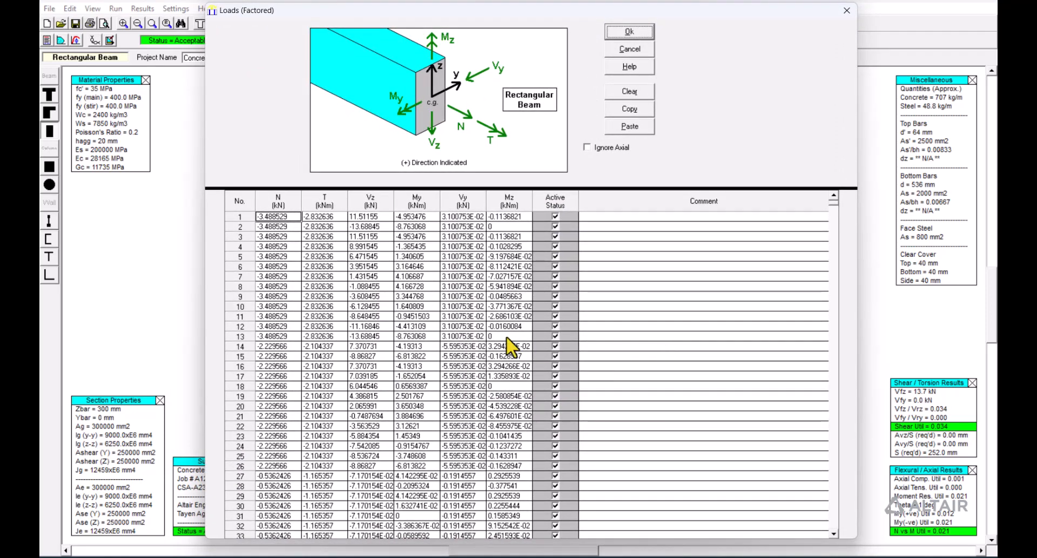
{"action": "scroll", "coordinate": [470, 349], "scroll_direction": "down", "scroll_amount": 6}
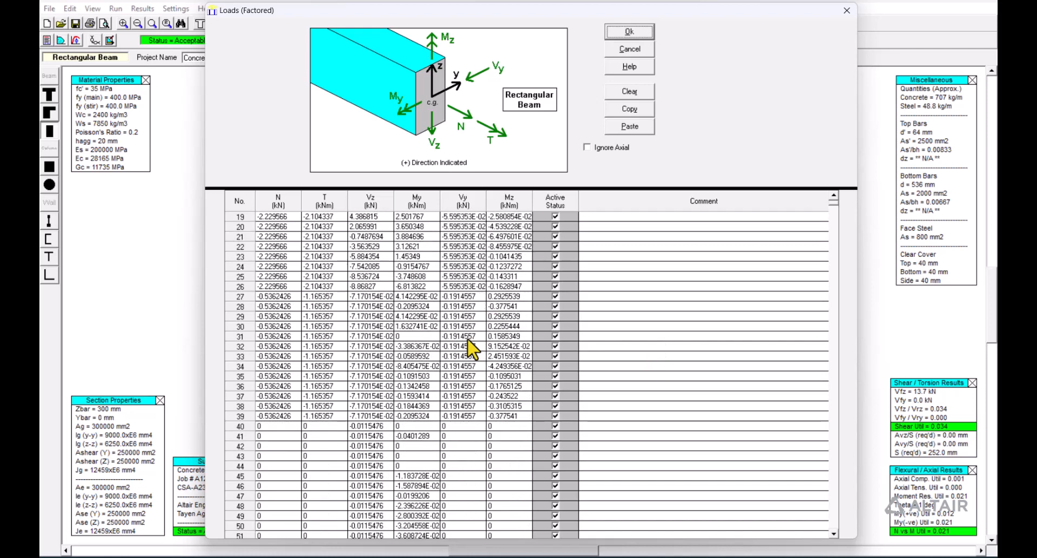
{"action": "scroll", "coordinate": [470, 349], "scroll_direction": "down", "scroll_amount": 7}
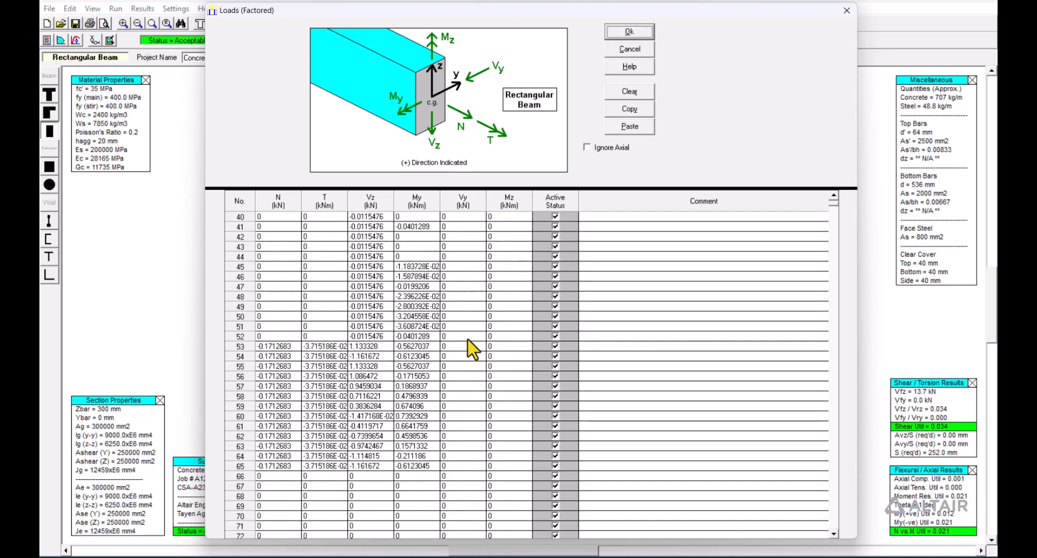
{"action": "scroll", "coordinate": [470, 349], "scroll_direction": "up", "scroll_amount": 13}
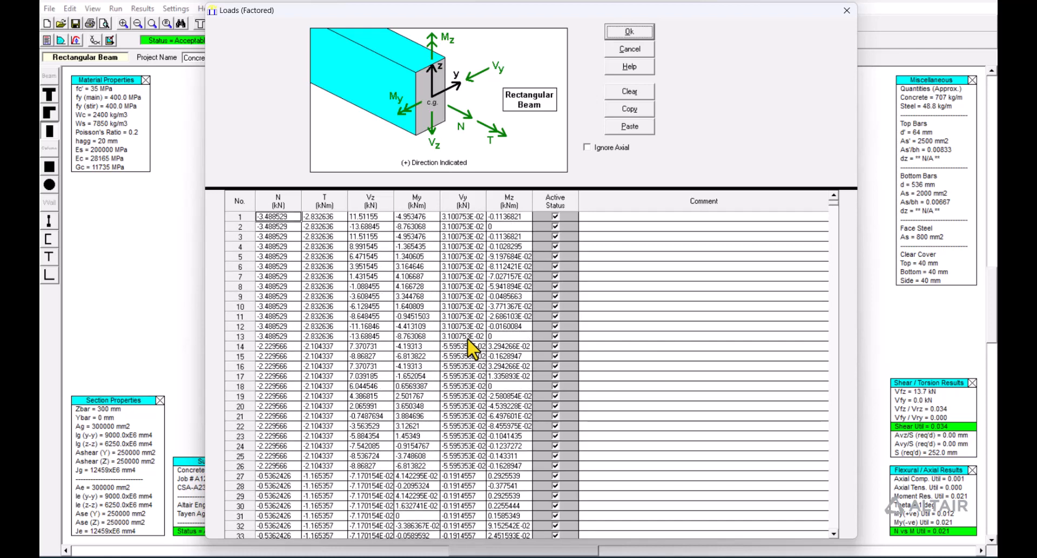
{"action": "left_click", "coordinate": [626, 34]}
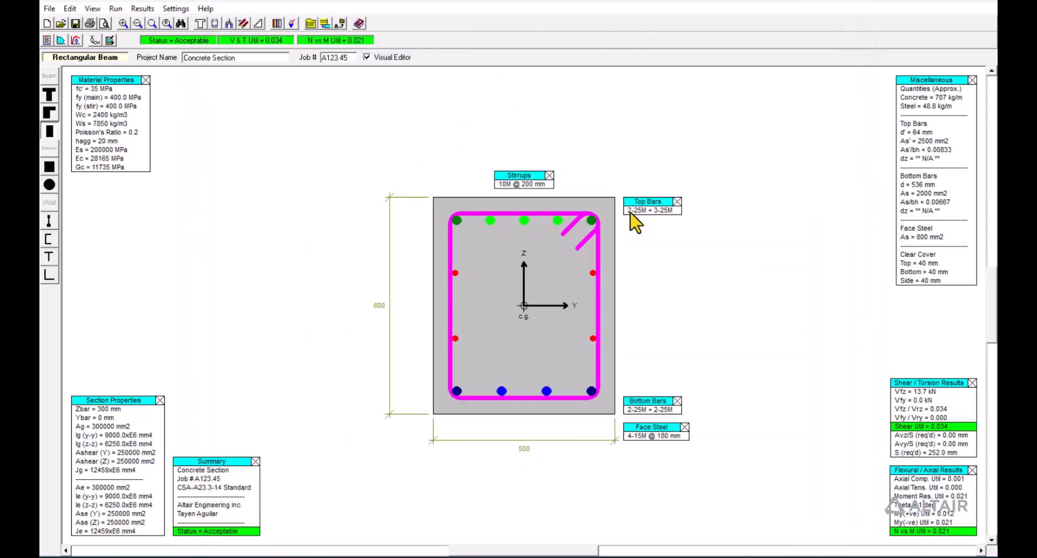
- Try a top bar arrangement of 3-25M + 3-25M in the beam and restore 2-25M + 3-25M
{"action": "left_click", "coordinate": [628, 211]}
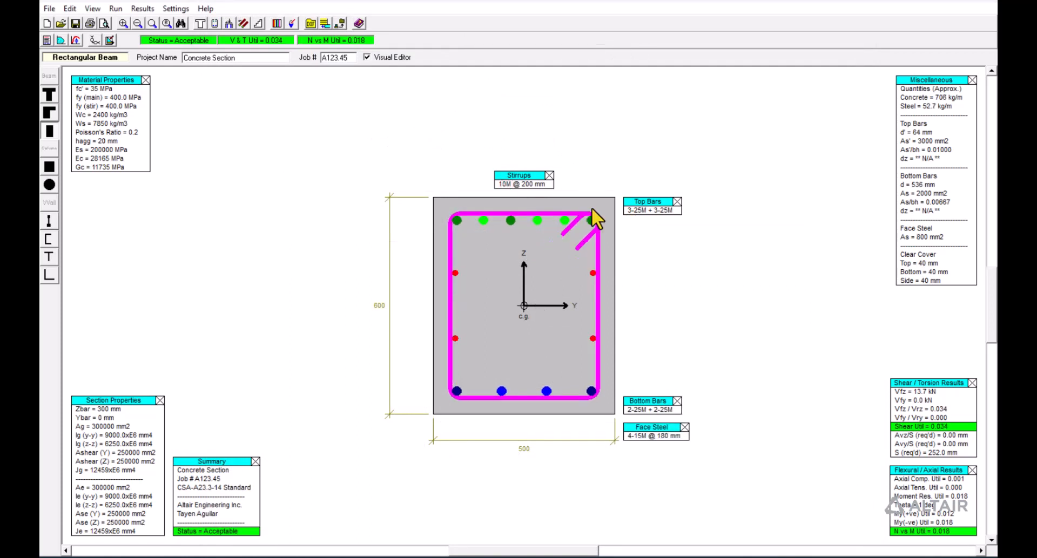
{"action": "right_click", "coordinate": [626, 212]}
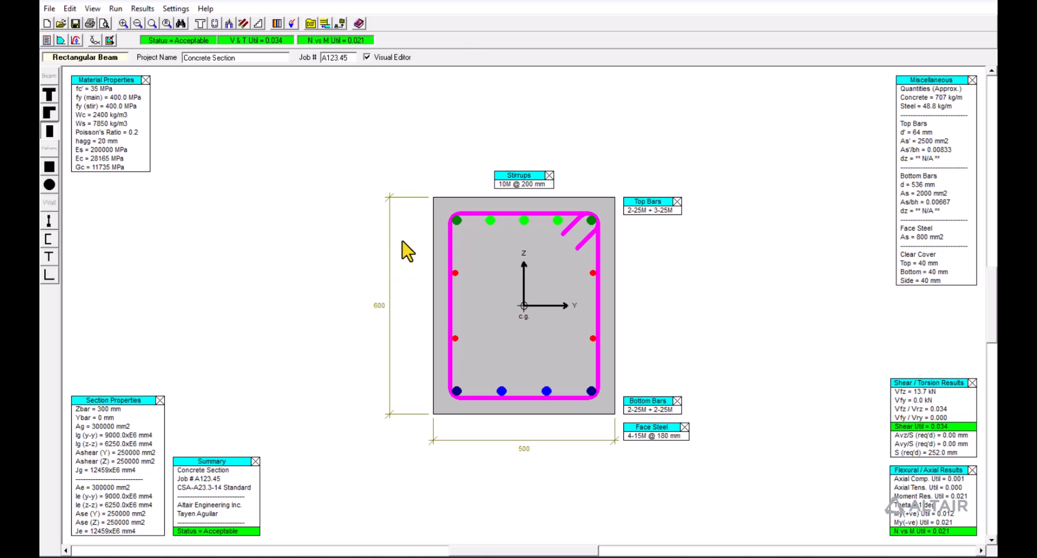
- Save the beam design as the S-CONCRETE file Beam in the 6CM5 folder, replacing the existing file
{"action": "left_click", "coordinate": [49, 8]}
{"action": "mouse_move", "coordinate": [70, 9]}
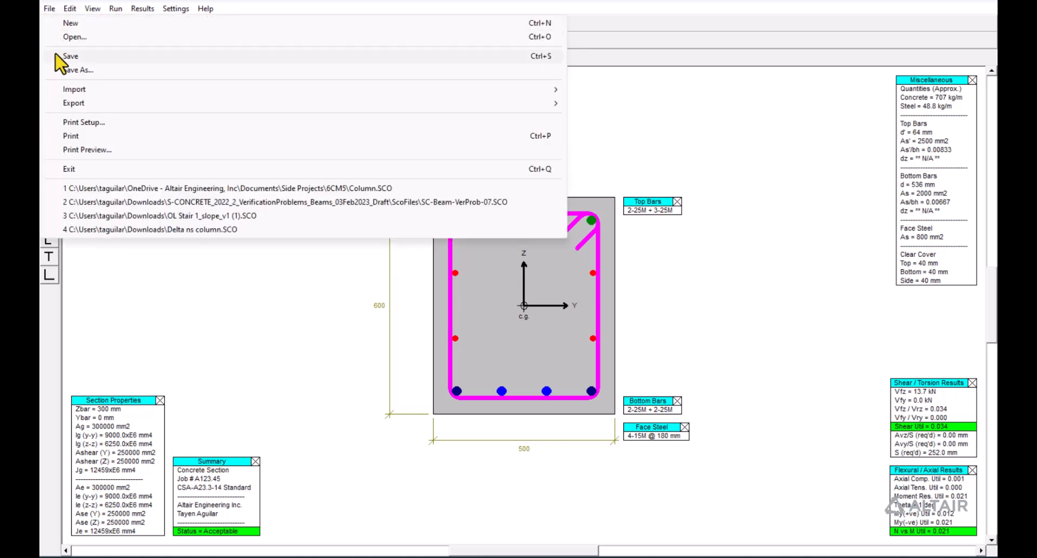
{"action": "left_click", "coordinate": [73, 70]}
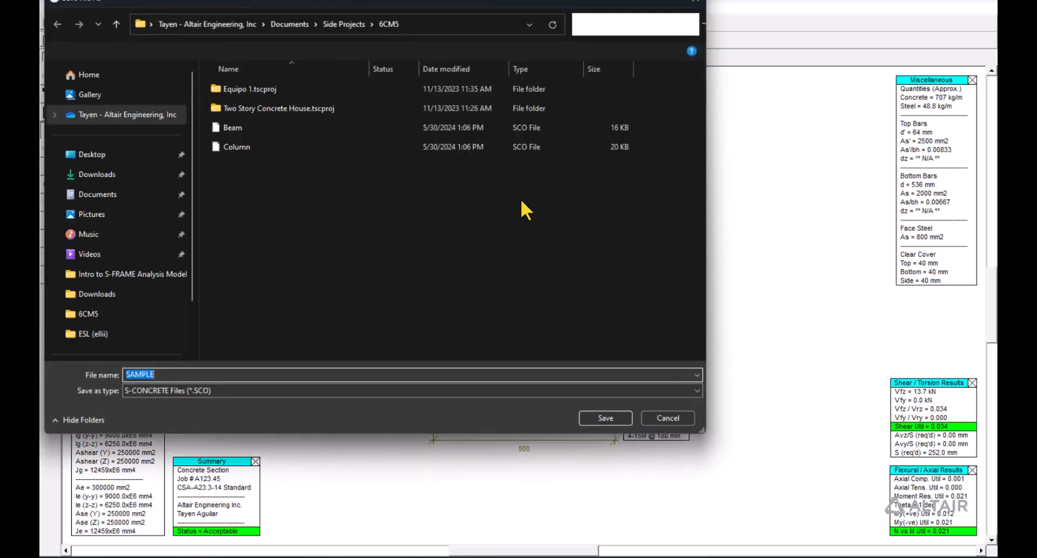
{"action": "left_click", "coordinate": [271, 131]}
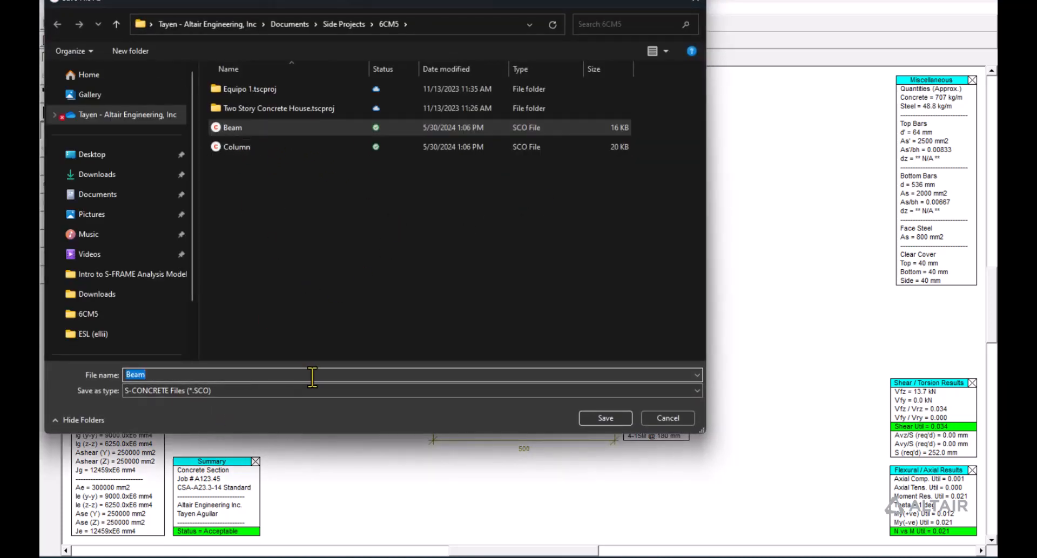
{"action": "left_click", "coordinate": [610, 416]}
{"action": "left_click", "coordinate": [562, 282]}
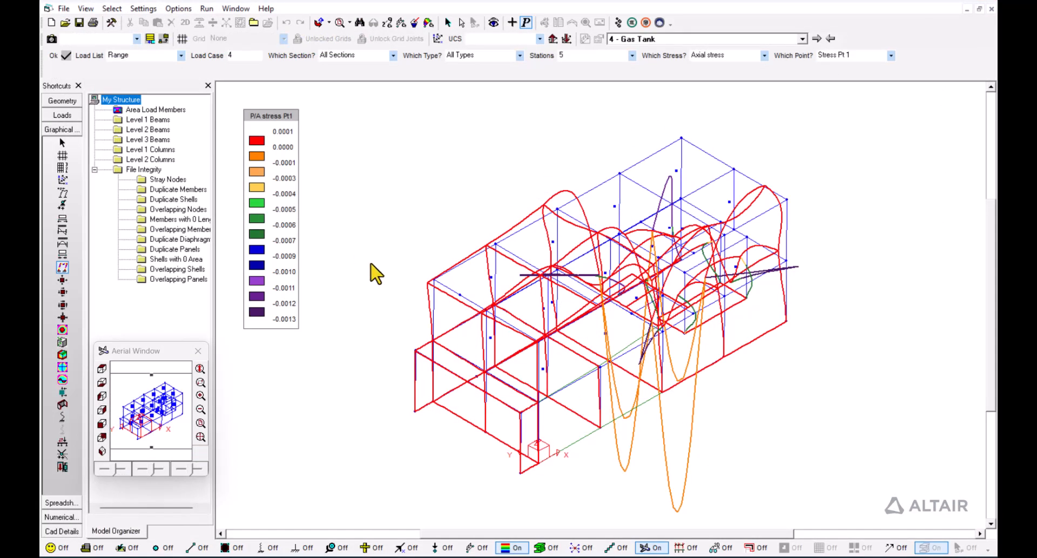
- Back in S-FRAME, review the axial stress diagrams from Solar Heater back through Water Tank to Dead
{"action": "left_click", "coordinate": [817, 40]}
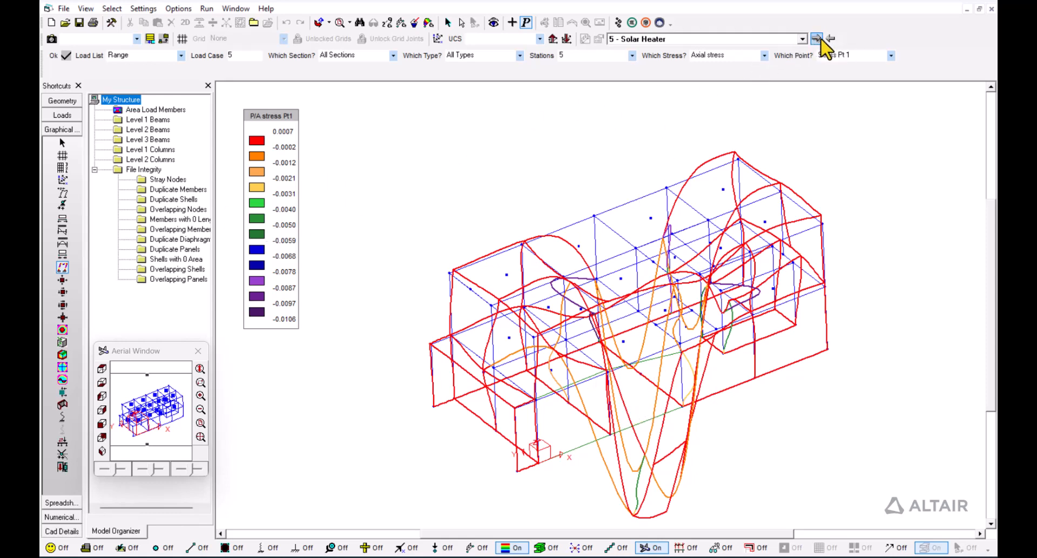
{"action": "left_click", "coordinate": [830, 39]}
{"action": "left_click", "coordinate": [831, 38]}
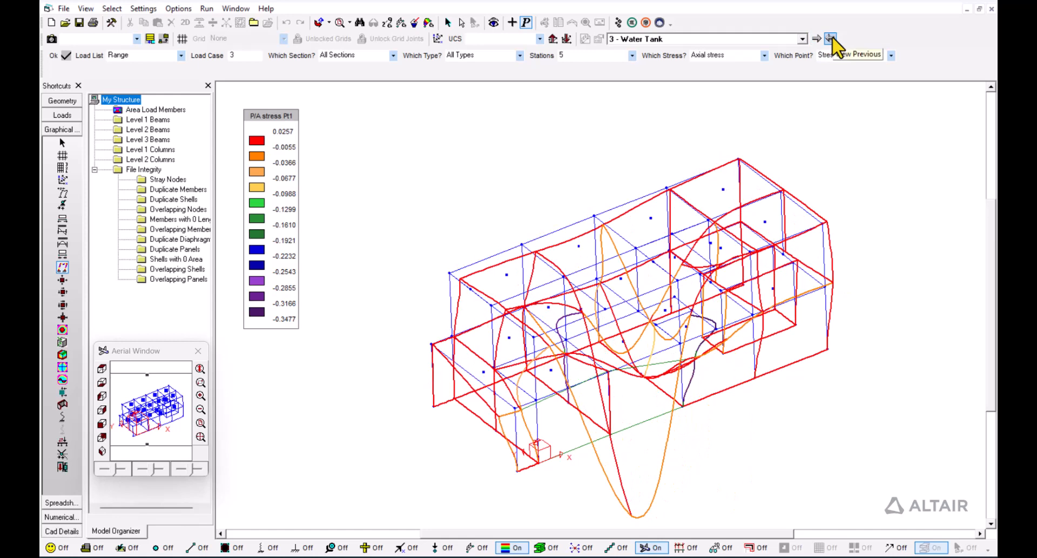
{"action": "left_click", "coordinate": [831, 38]}
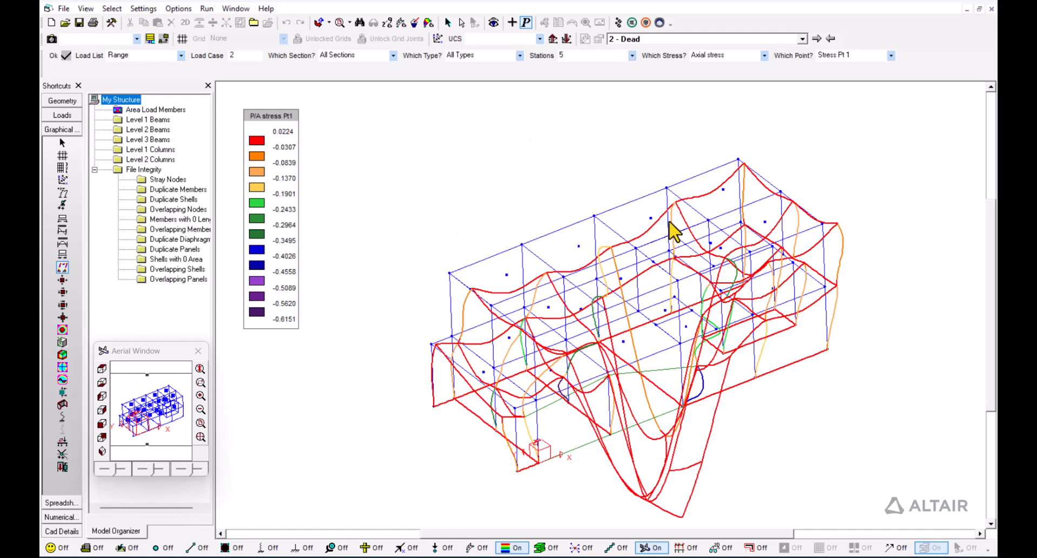
- Start the concrete design of column member 90 as a new Rectangular Column section with code CSA 2014
{"action": "right_click", "coordinate": [672, 231]}
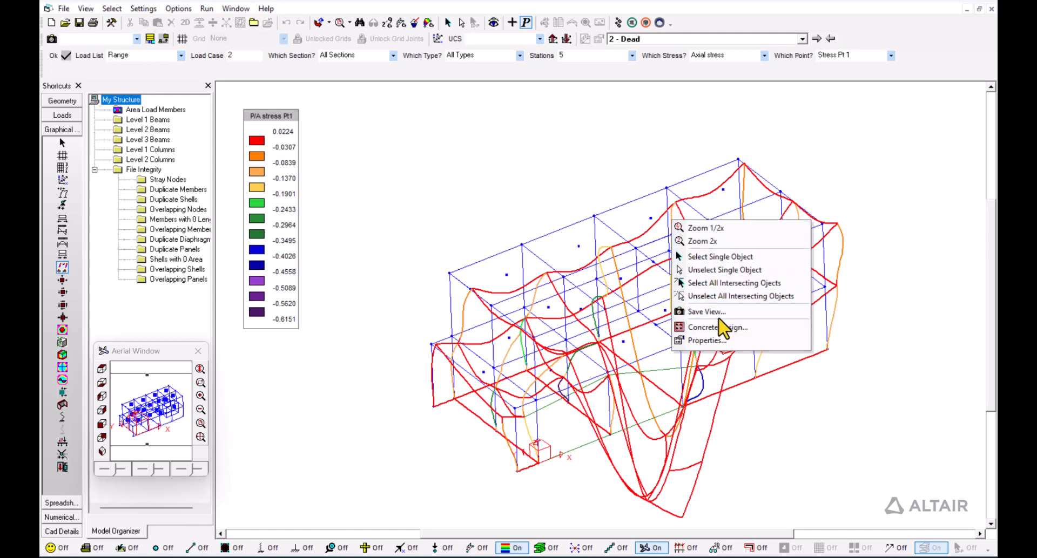
{"action": "left_click", "coordinate": [717, 327]}
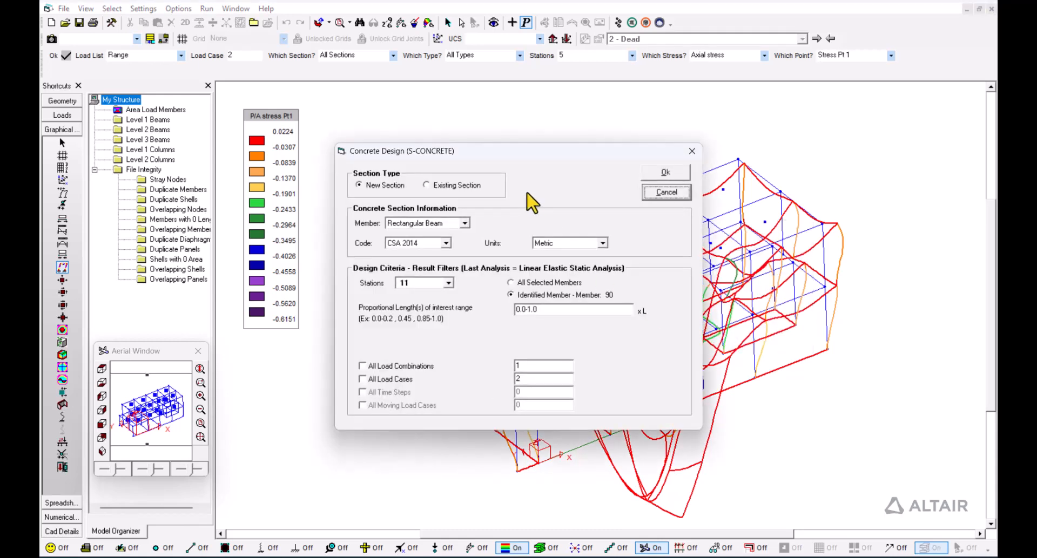
{"action": "left_click", "coordinate": [464, 224]}
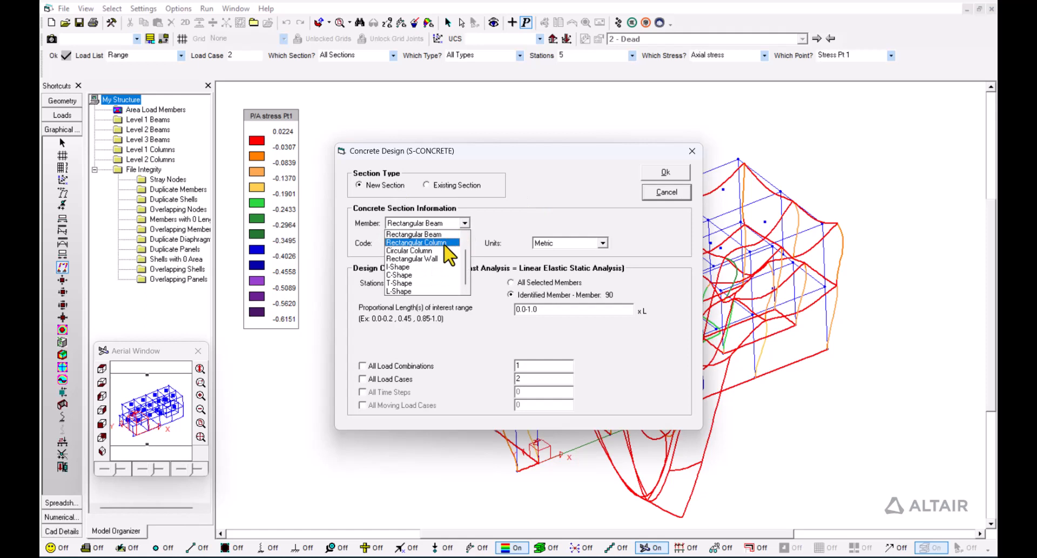
{"action": "left_click", "coordinate": [445, 244]}
{"action": "key", "text": "Return"}
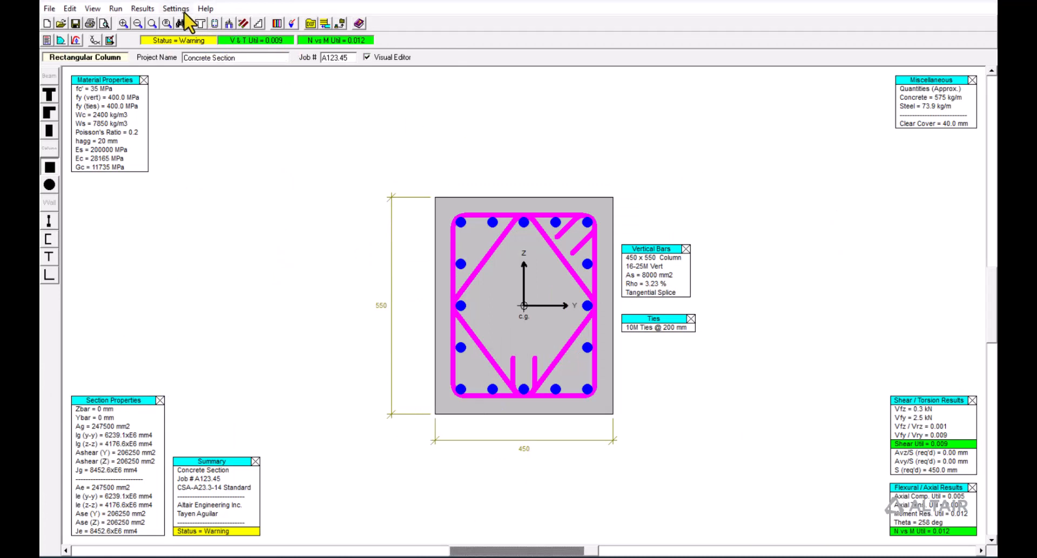
- Open the column's results report and review its list of messages
{"action": "left_click", "coordinate": [151, 9]}
{"action": "left_click", "coordinate": [156, 23]}
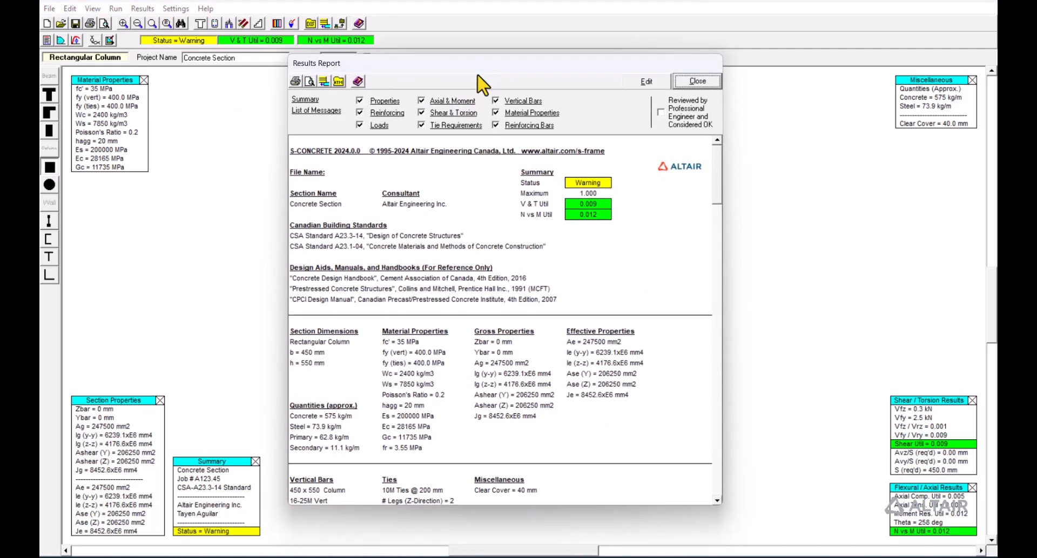
{"action": "left_click", "coordinate": [331, 111]}
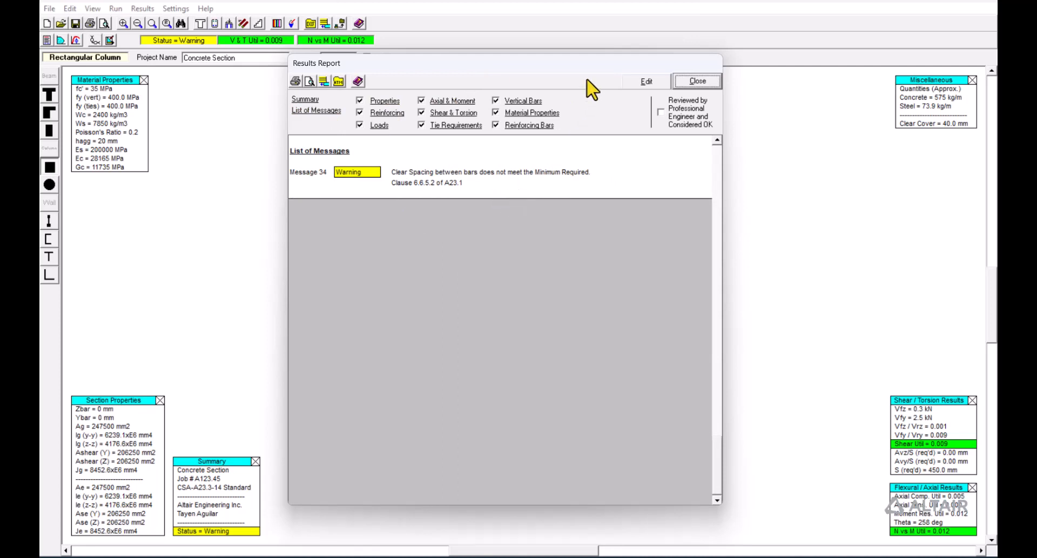
{"action": "left_click_drag", "start_coordinate": [583, 68], "coordinate": [506, 74]}
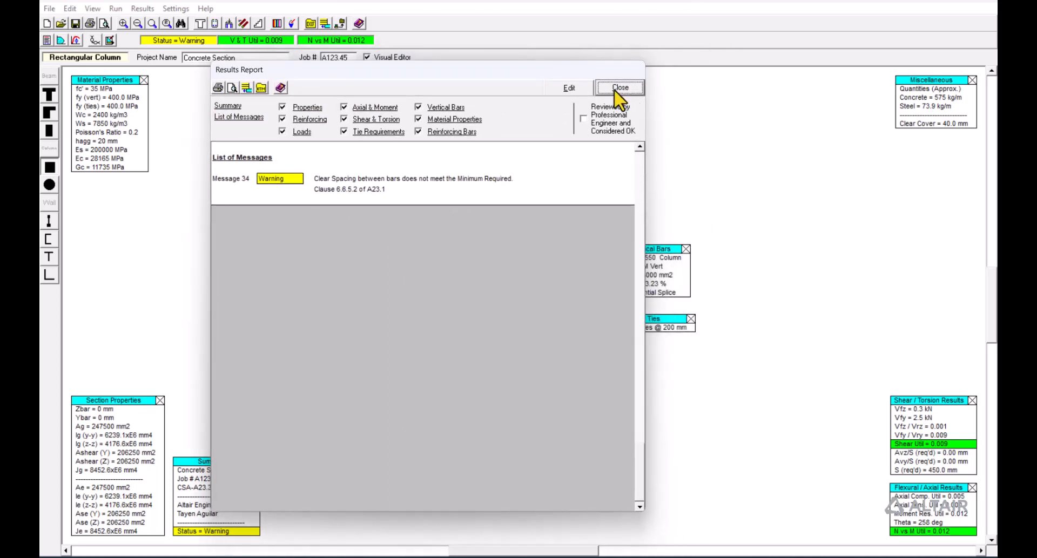
- Close the results report and freeze the column's width and depth in the design constraints
{"action": "left_click", "coordinate": [619, 89]}
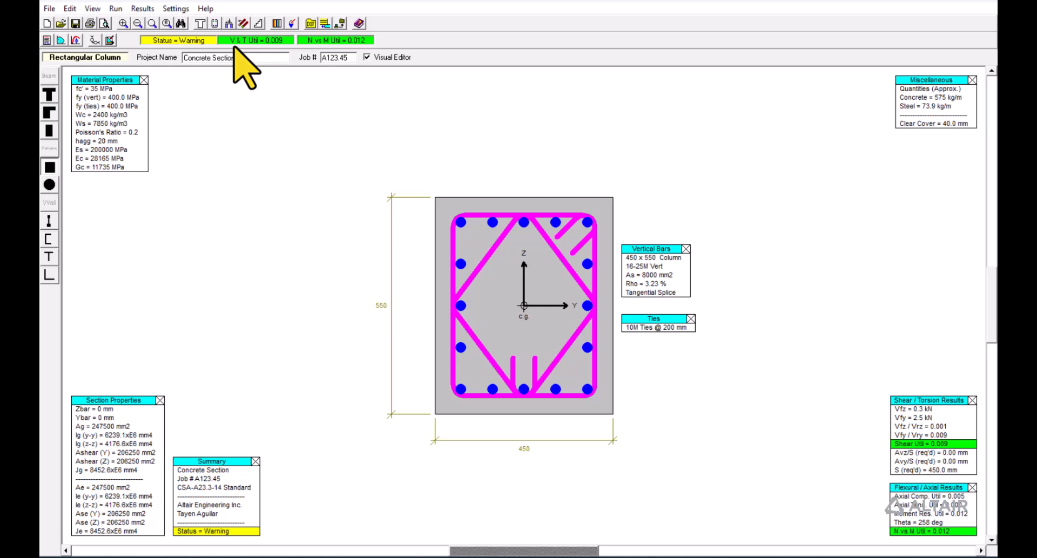
{"action": "left_click", "coordinate": [115, 10]}
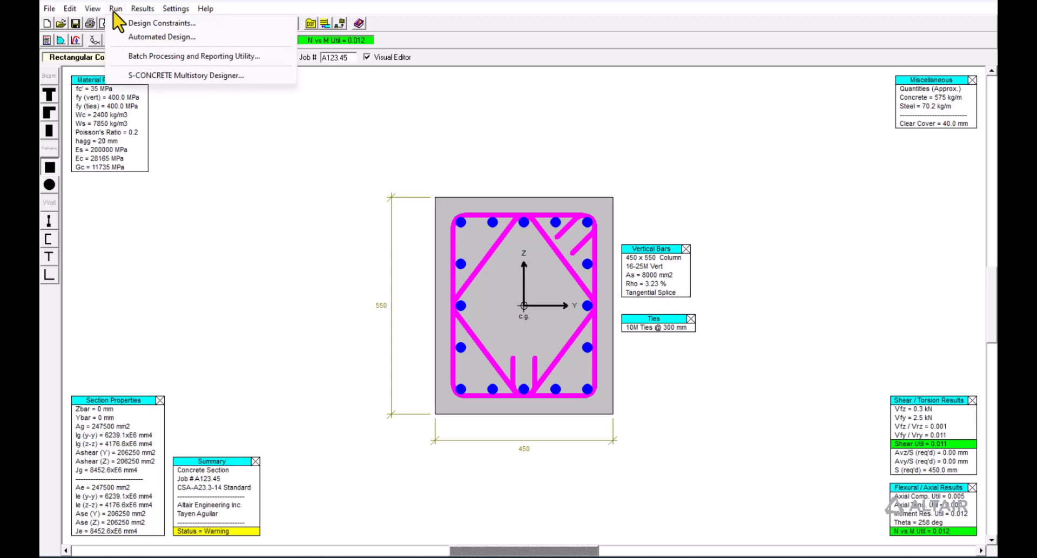
{"action": "left_click", "coordinate": [154, 24]}
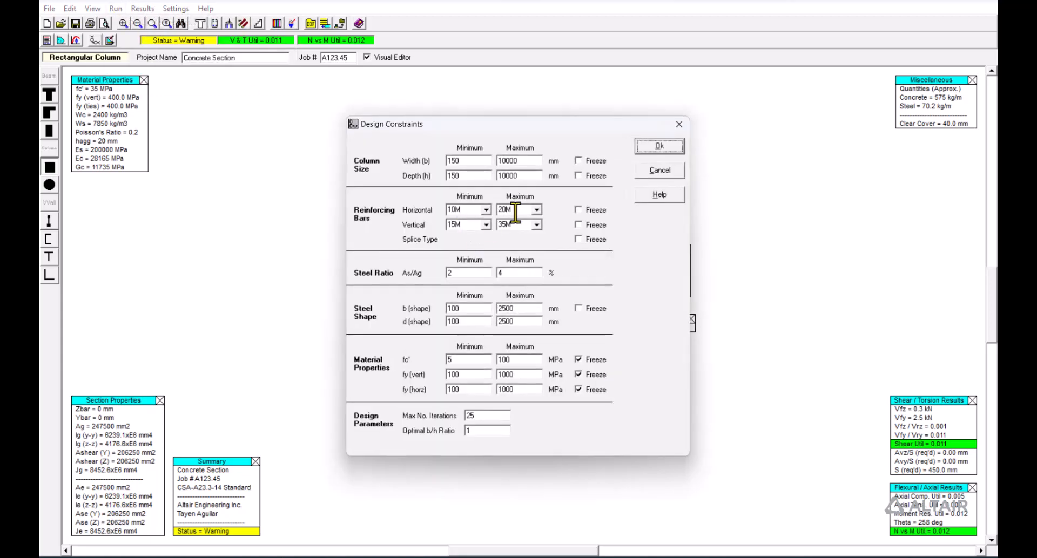
{"action": "left_click", "coordinate": [577, 160]}
{"action": "left_click", "coordinate": [655, 147]}
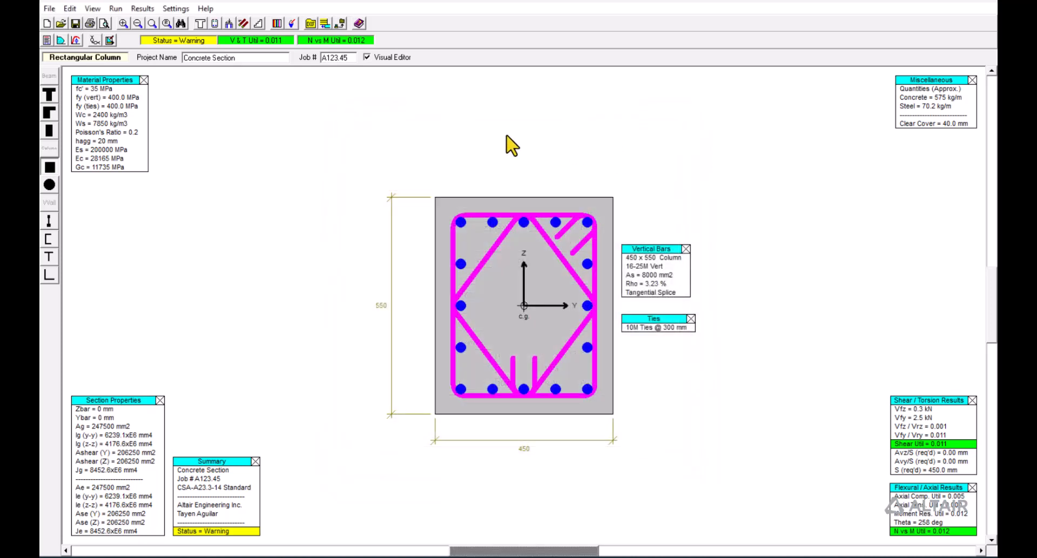
- Run the automated design of the column in Auto mode and accept the resulting reinforcement
{"action": "left_click", "coordinate": [116, 8]}
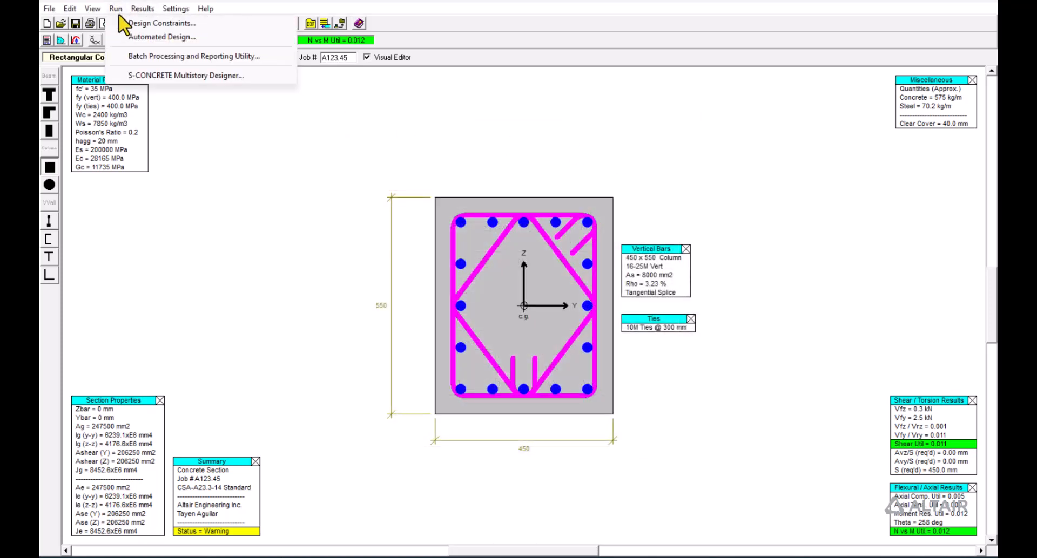
{"action": "left_click", "coordinate": [137, 37]}
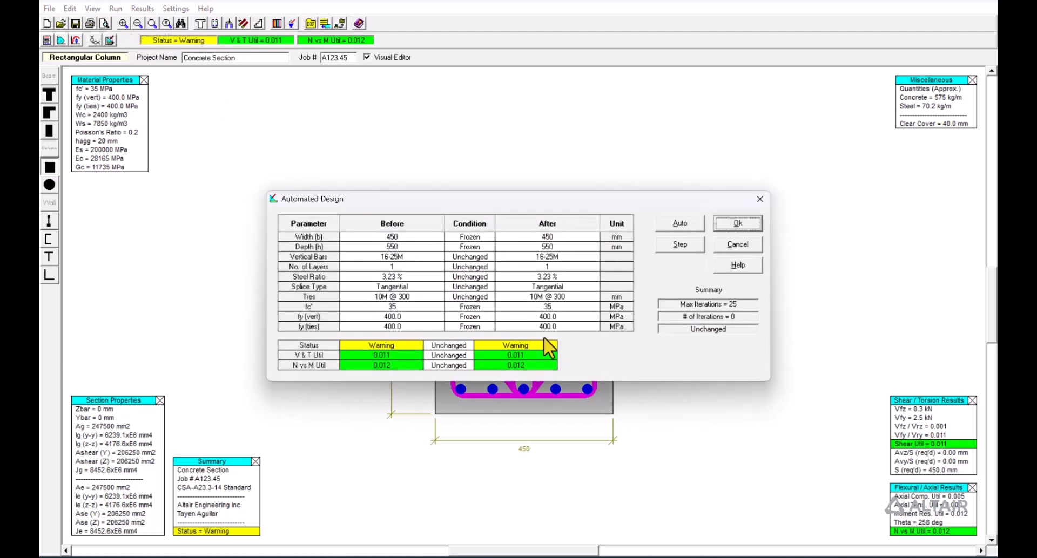
{"action": "left_click", "coordinate": [693, 226]}
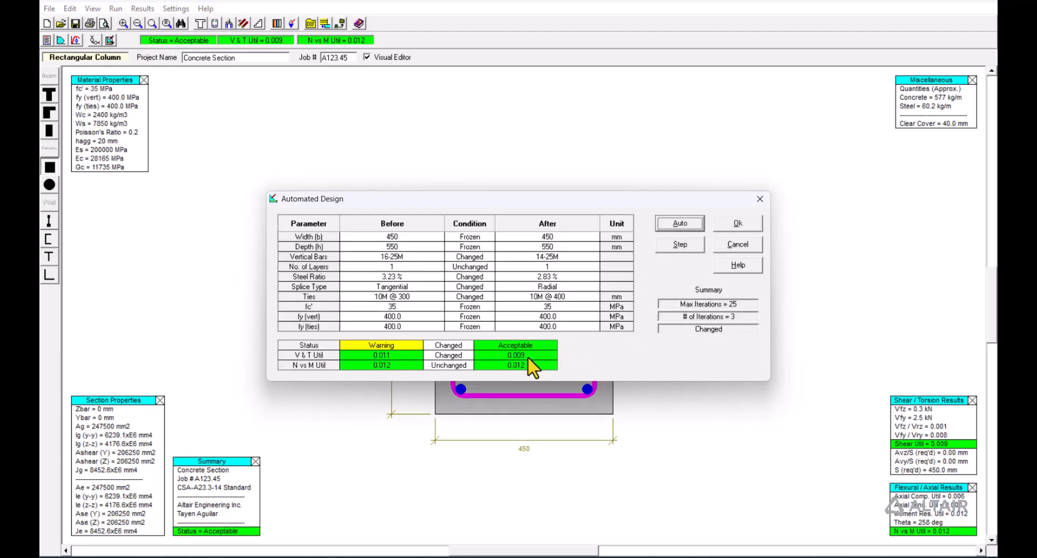
{"action": "left_click_drag", "start_coordinate": [552, 201], "coordinate": [539, 188]}
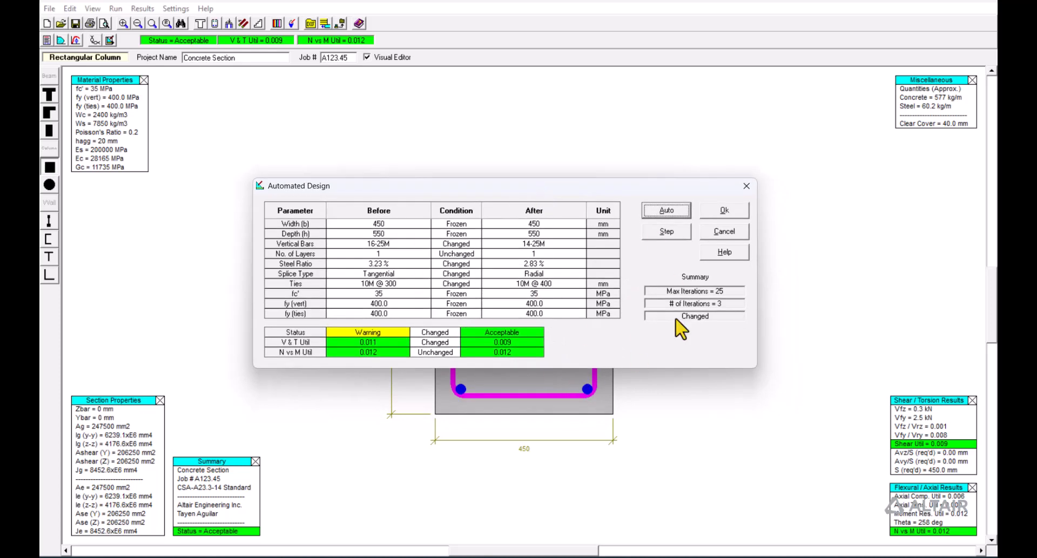
{"action": "left_click", "coordinate": [724, 210]}
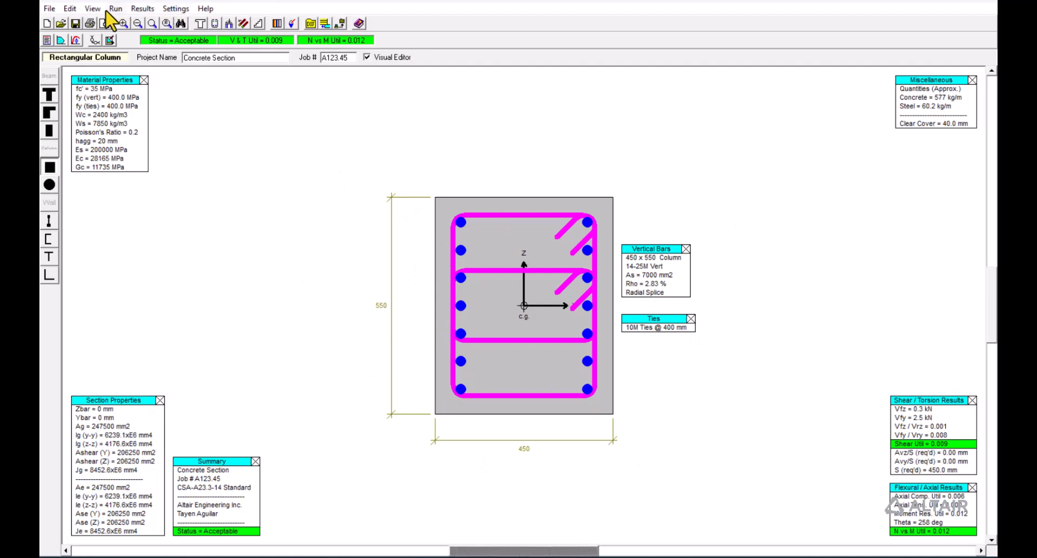
- Save the column design as the S-CONCRETE file Column in the 6CM5 folder, replacing the existing file, and close S-CONCRETE
{"action": "left_click", "coordinate": [49, 9]}
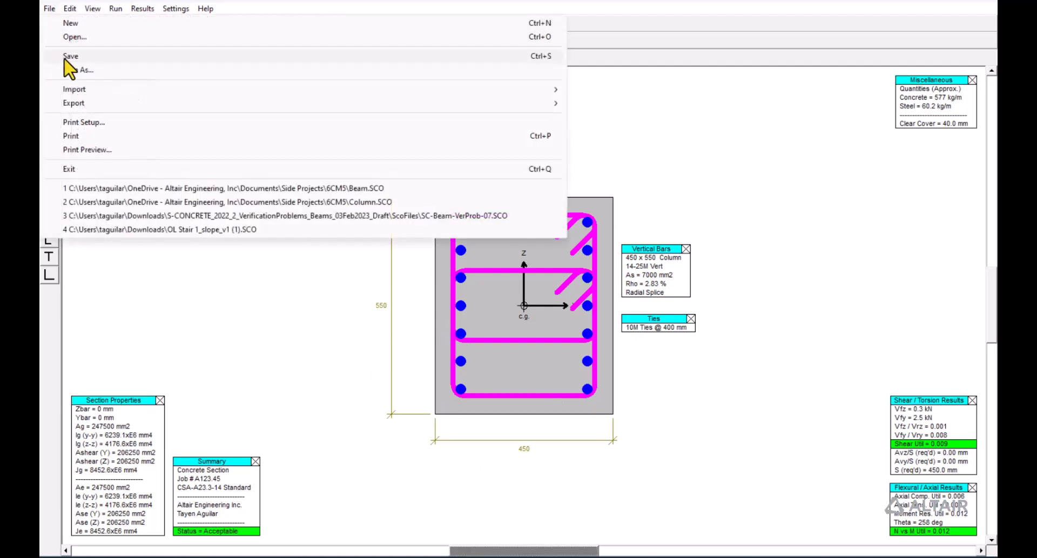
{"action": "left_click", "coordinate": [68, 70]}
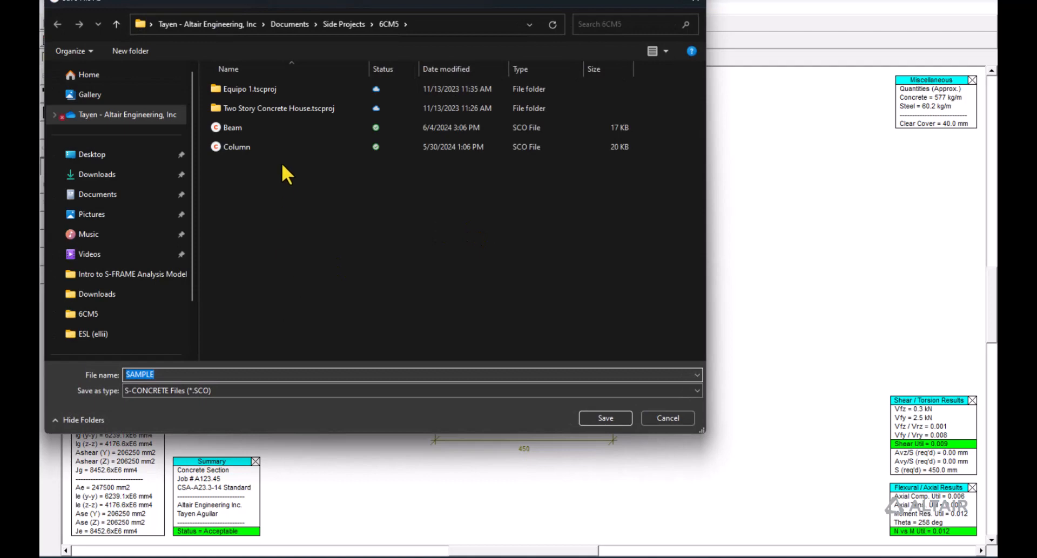
{"action": "left_click", "coordinate": [278, 149]}
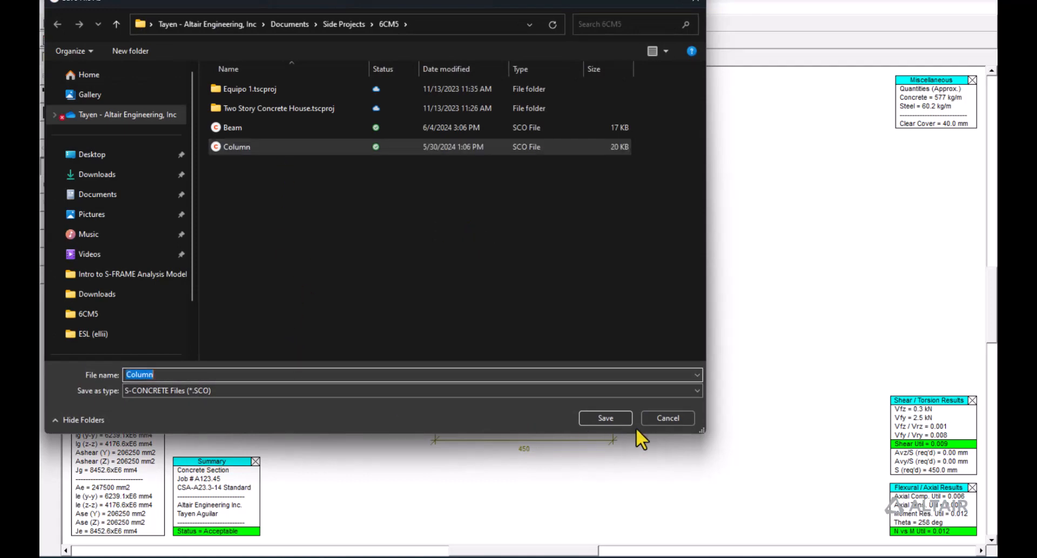
{"action": "left_click", "coordinate": [607, 420]}
{"action": "left_click", "coordinate": [557, 282]}
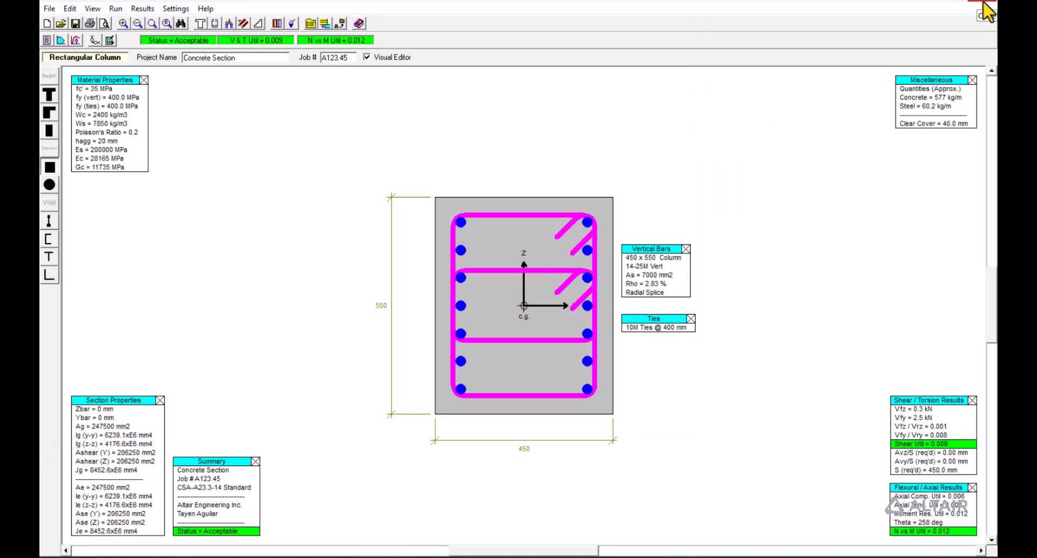
{"action": "left_click", "coordinate": [986, 4]}
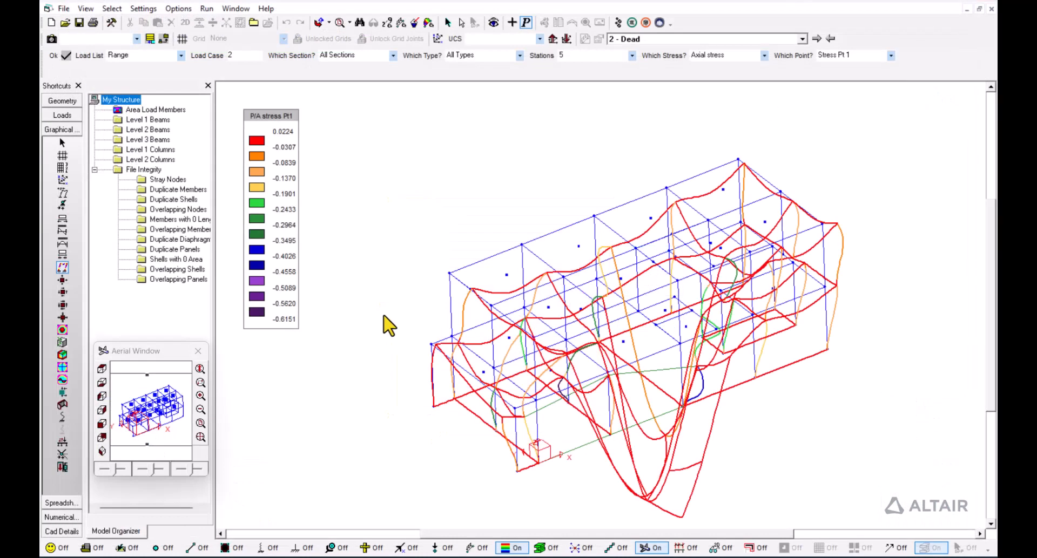
- Back in S-FRAME's geometry data, load the saved Beam design from 6CM5 as a concrete section and add it to the local section database
{"action": "left_click", "coordinate": [70, 105]}
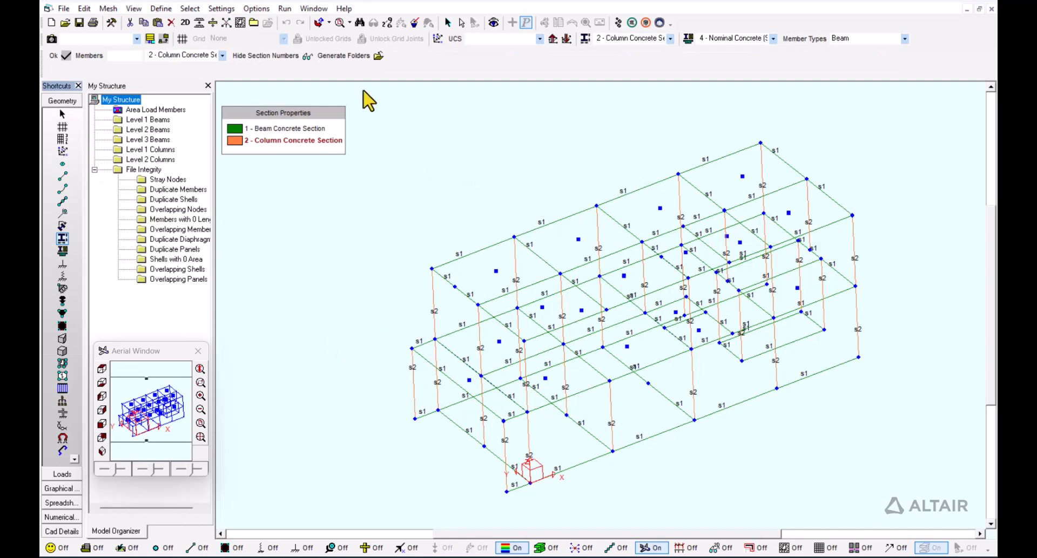
{"action": "left_click", "coordinate": [62, 239]}
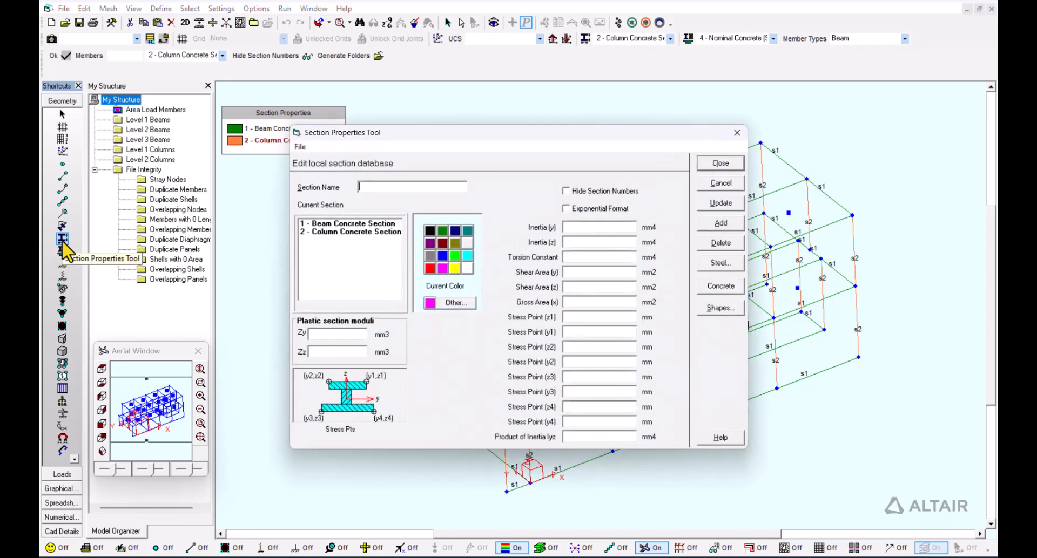
{"action": "left_click", "coordinate": [721, 287]}
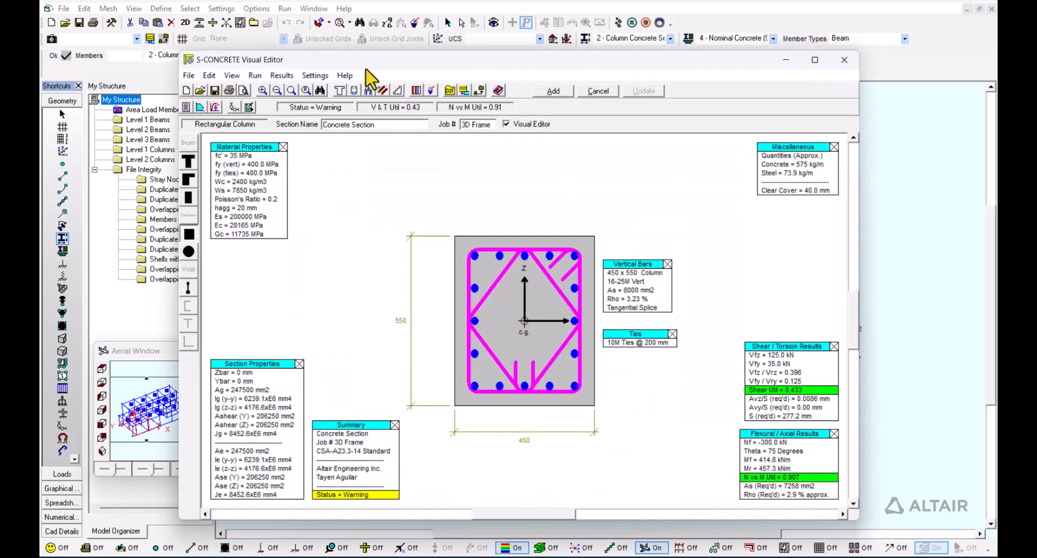
{"action": "left_click", "coordinate": [188, 75]}
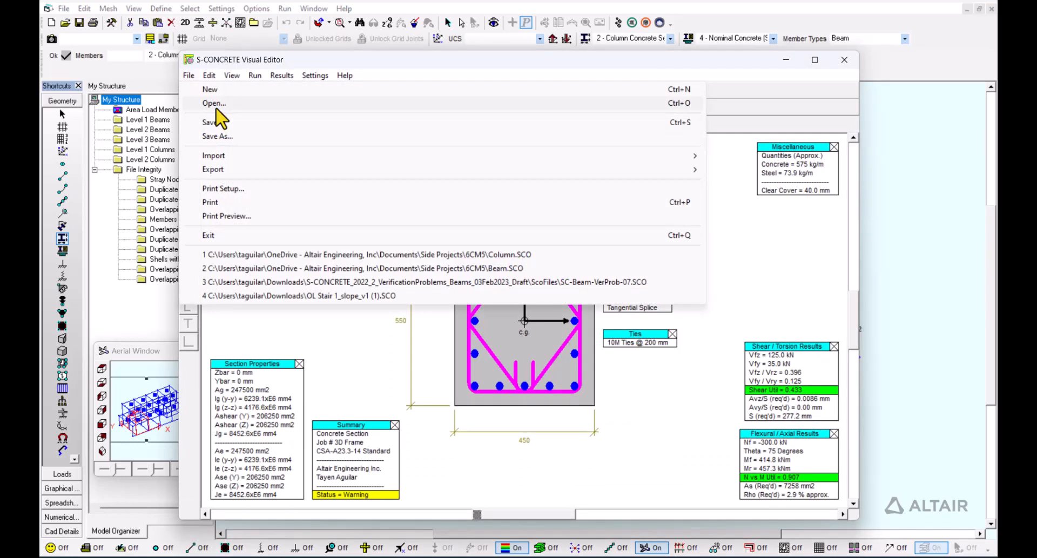
{"action": "left_click", "coordinate": [216, 107]}
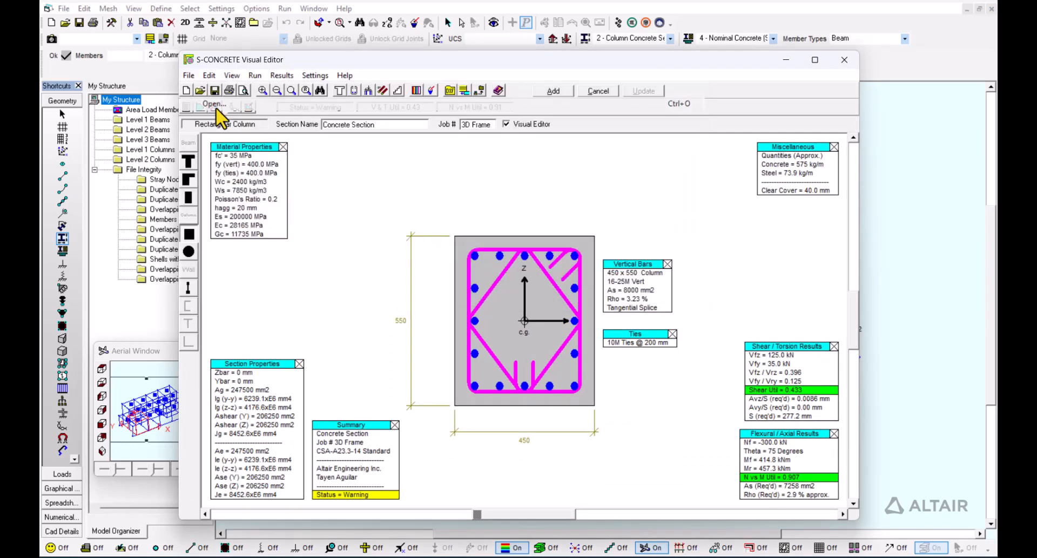
{"action": "left_click", "coordinate": [323, 189]}
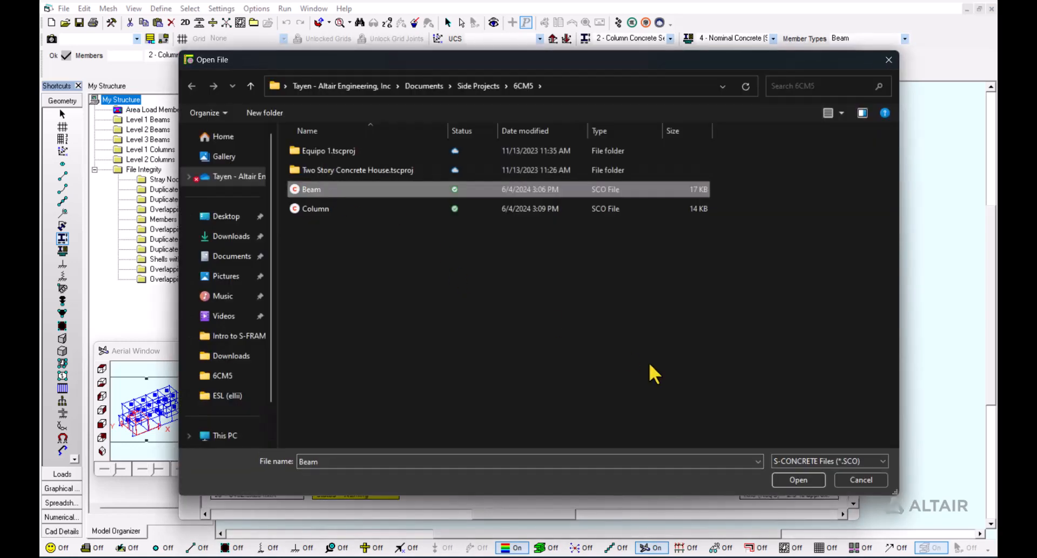
{"action": "left_click", "coordinate": [807, 481]}
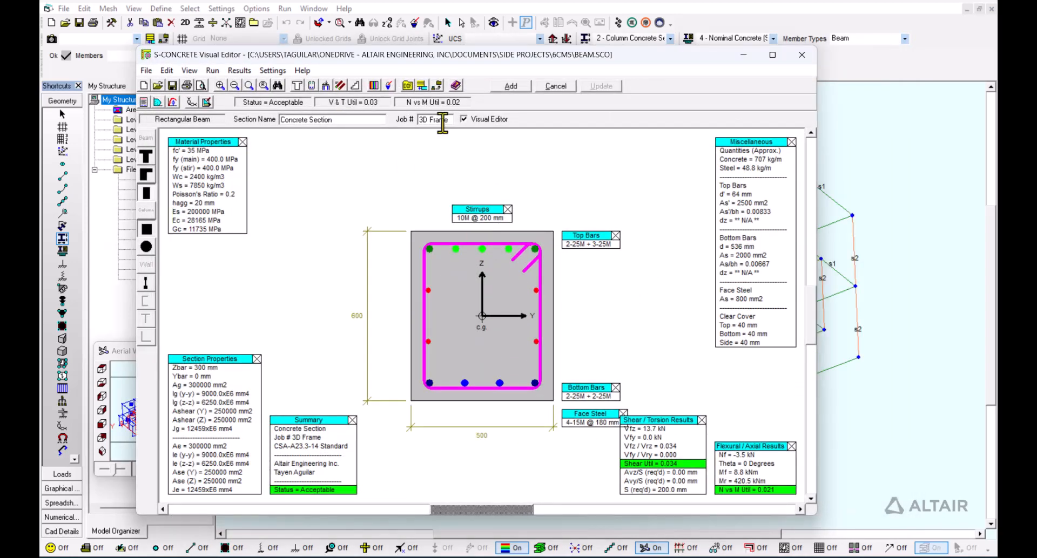
{"action": "left_click_drag", "start_coordinate": [492, 60], "coordinate": [505, 63]}
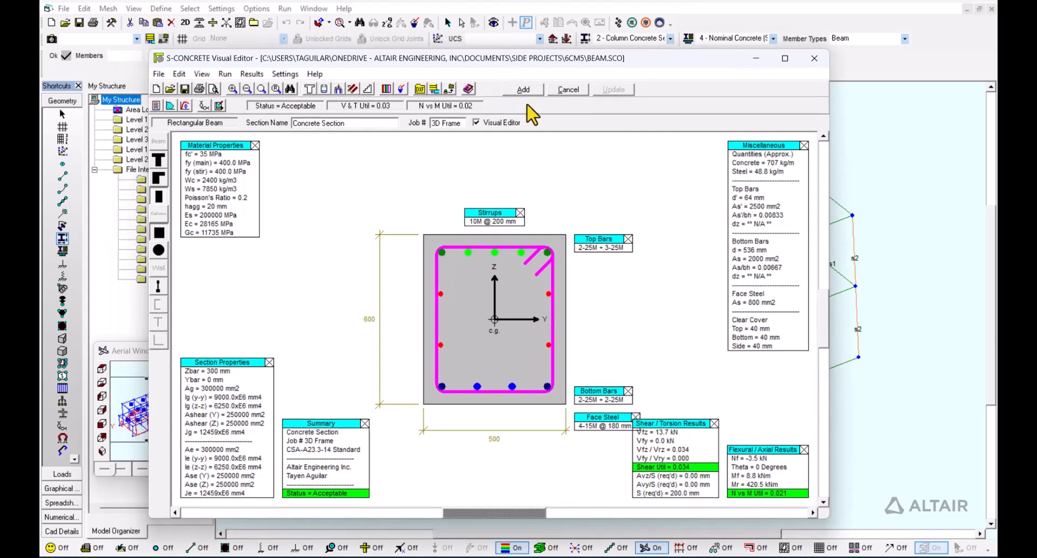
{"action": "left_click", "coordinate": [528, 91]}
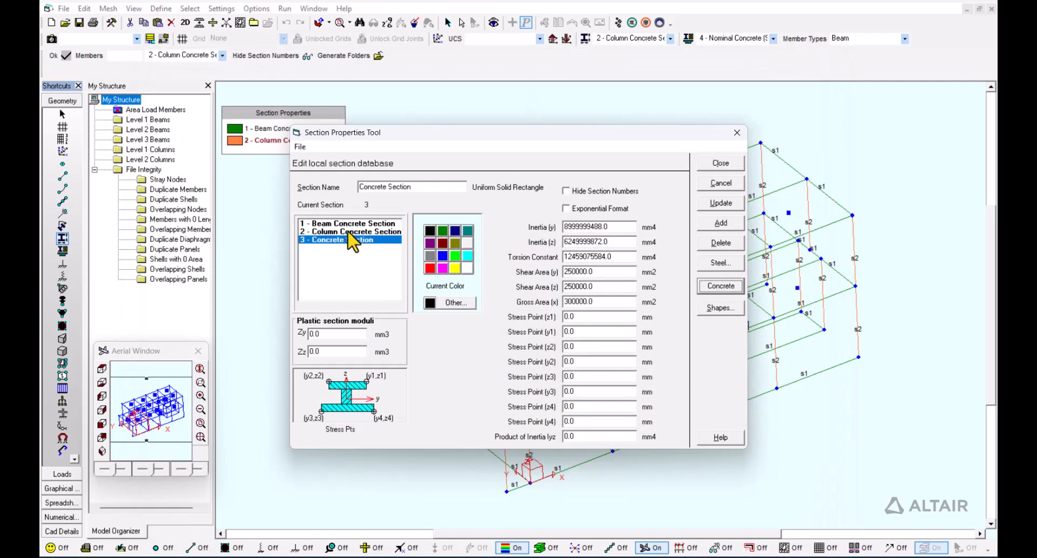
- Rename the newly added section as Beam Concrete Section and give it the dark green colour
{"action": "left_click", "coordinate": [360, 187]}
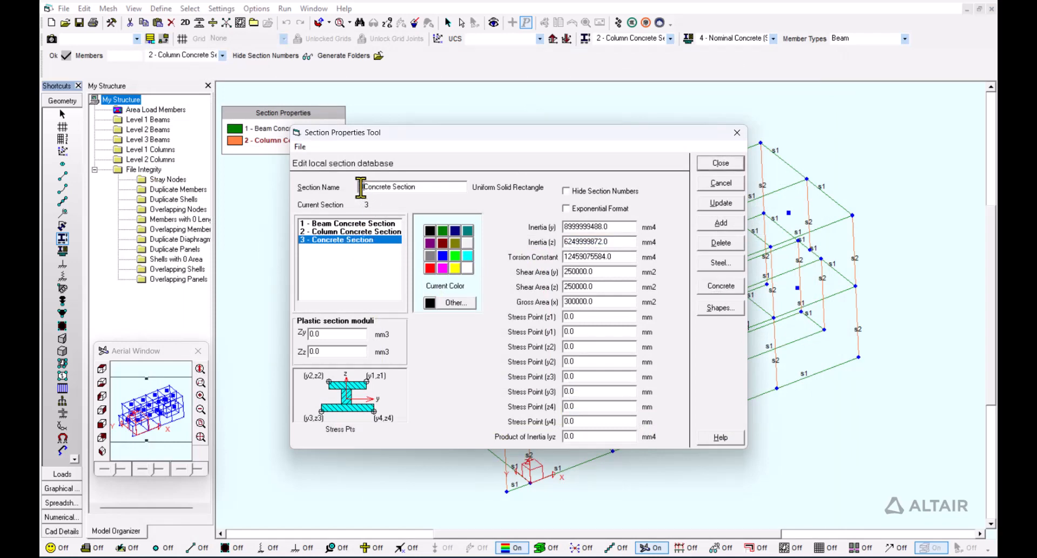
{"action": "type", "text": "Beam C"}
{"action": "left_click", "coordinate": [735, 206]}
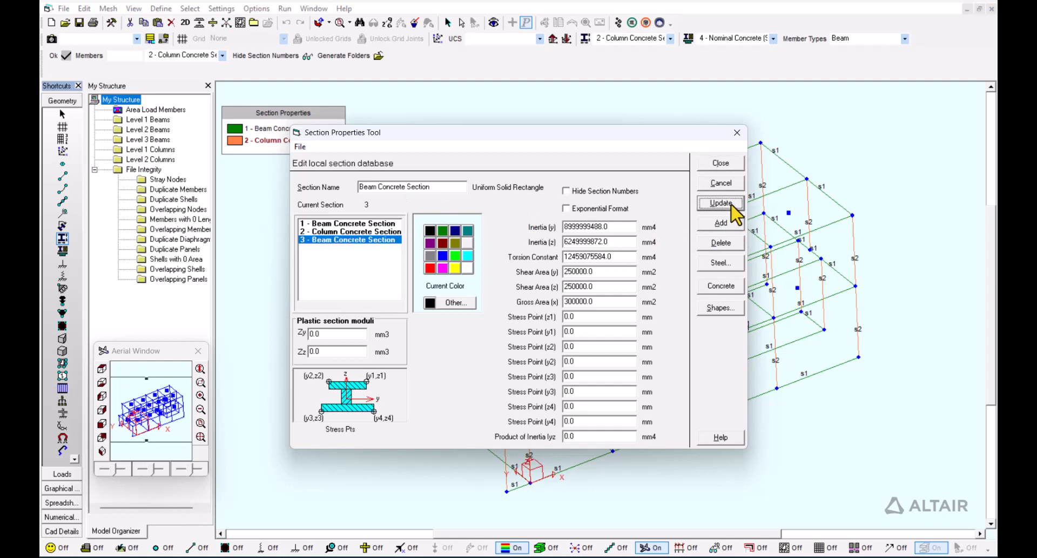
{"action": "left_click", "coordinate": [332, 242]}
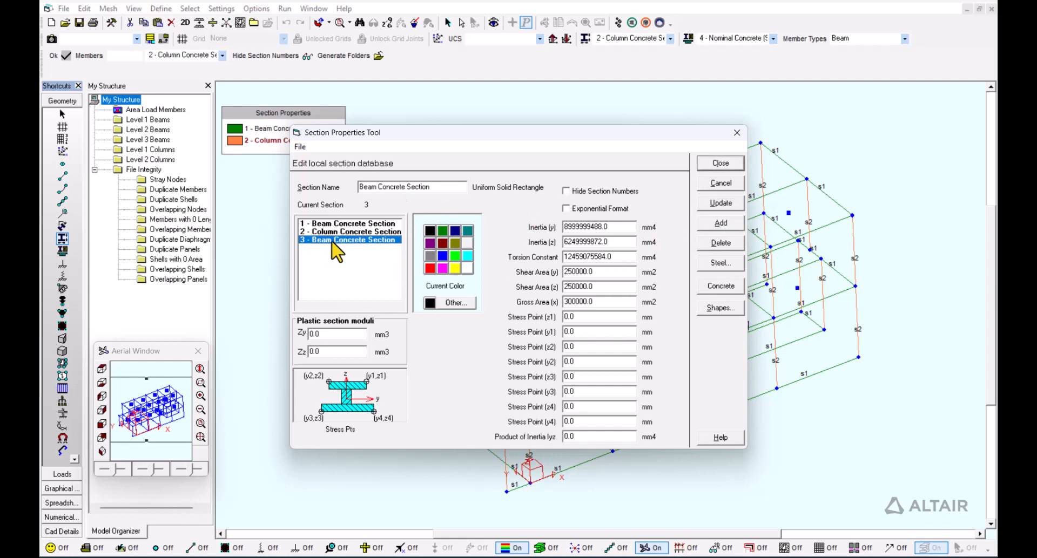
{"action": "left_click", "coordinate": [443, 233]}
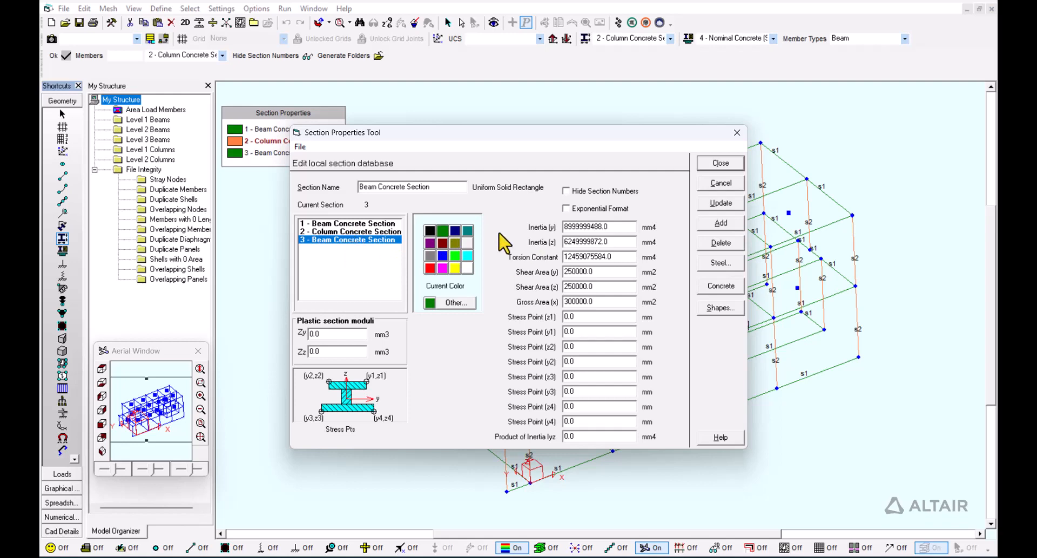
- Delete the original section 1, Beam Concrete Section, from the local section database
{"action": "left_click", "coordinate": [342, 223]}
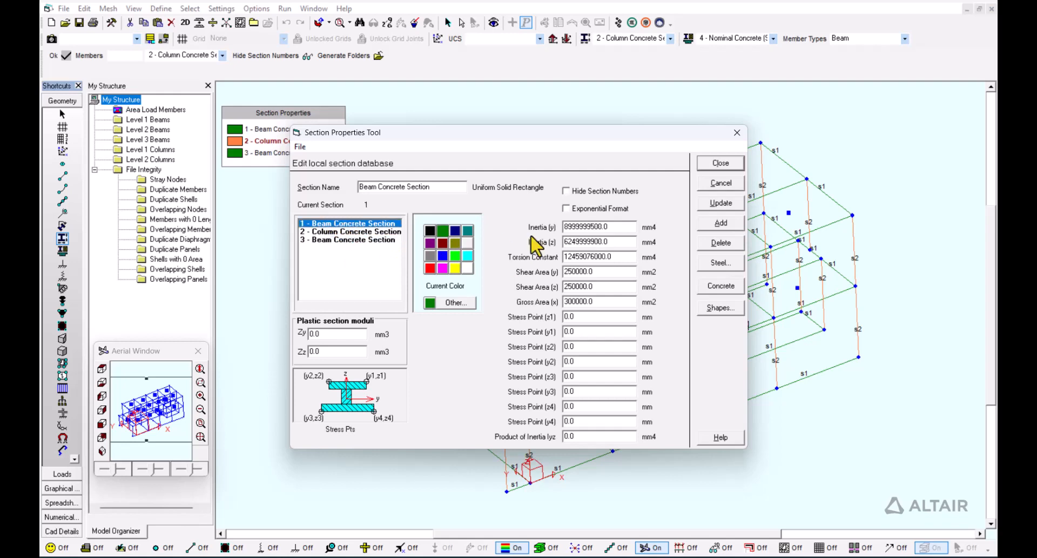
{"action": "left_click", "coordinate": [714, 244]}
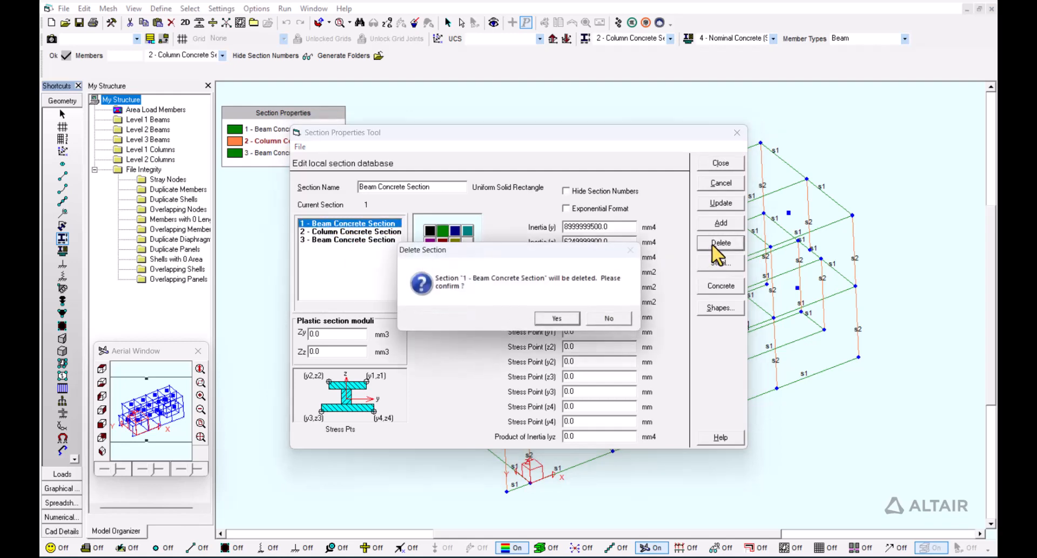
{"action": "left_click", "coordinate": [550, 318]}
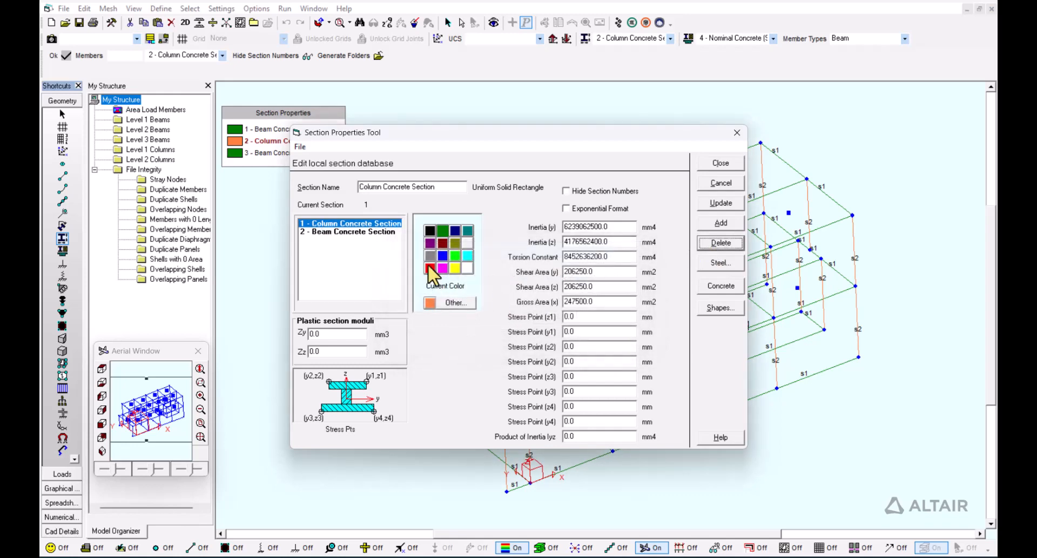
- Open section 1, Column Concrete Section, in the S-CONCRETE section editor
{"action": "left_click", "coordinate": [365, 232]}
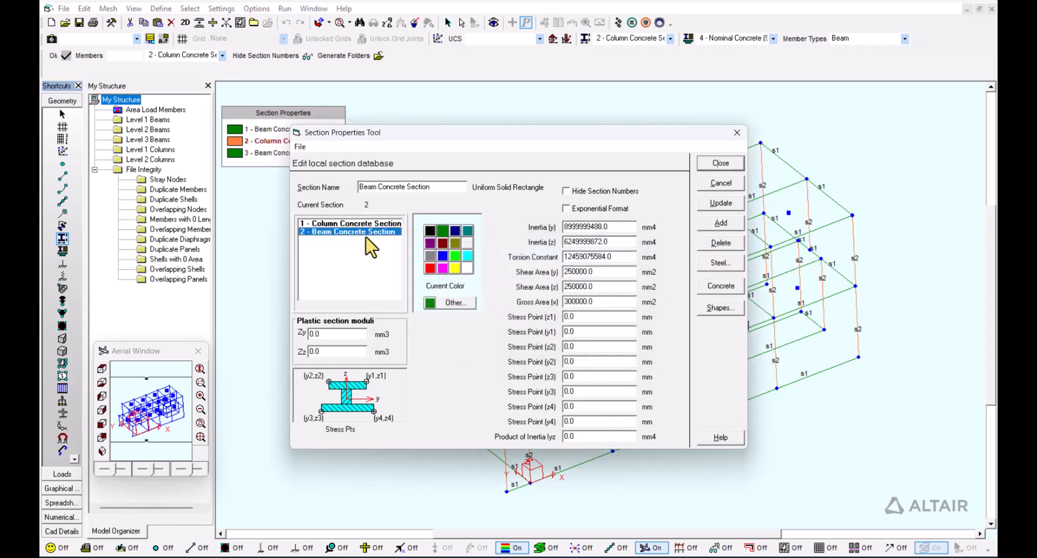
{"action": "left_click", "coordinate": [369, 225]}
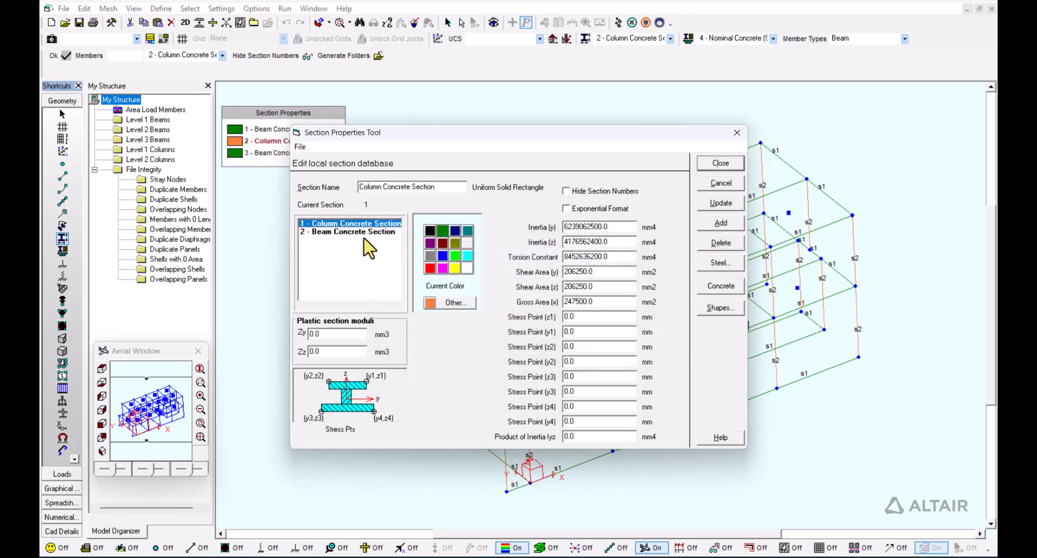
{"action": "left_click", "coordinate": [372, 235]}
{"action": "left_click", "coordinate": [383, 225]}
{"action": "left_click", "coordinate": [722, 287]}
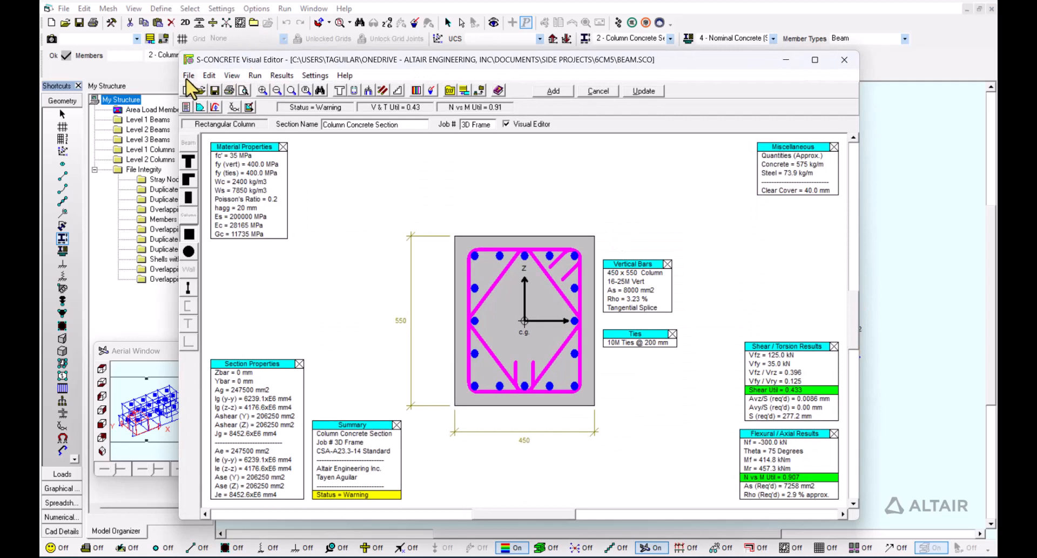
- Load the saved Column design from the 6CM5 folder and update section 1 with it
{"action": "left_click", "coordinate": [189, 75]}
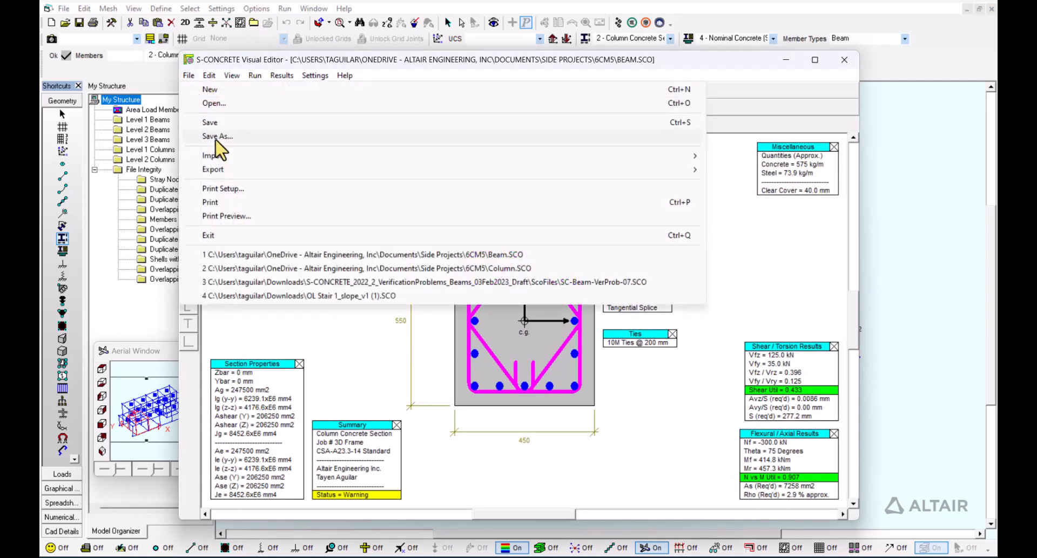
{"action": "left_click", "coordinate": [213, 103]}
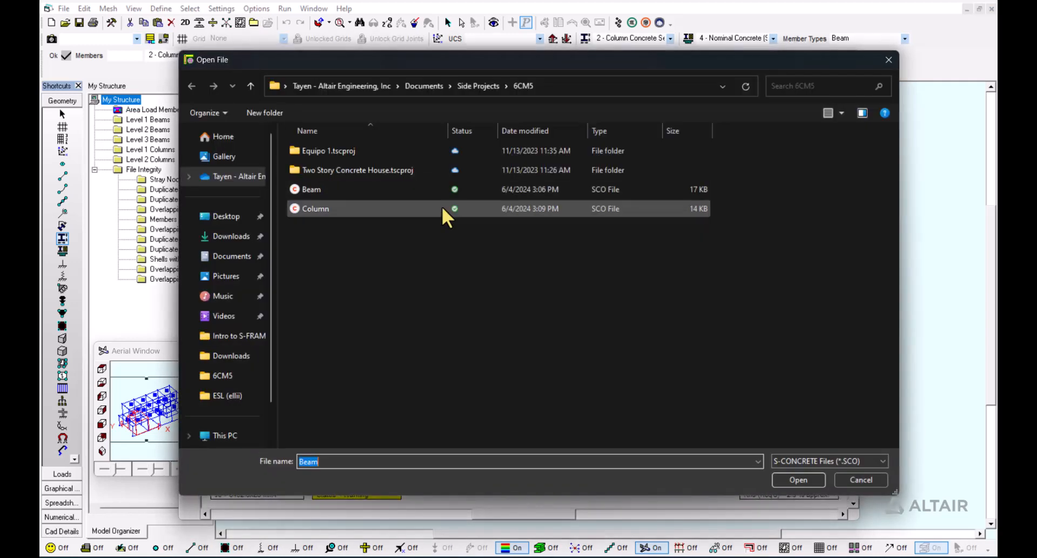
{"action": "left_click", "coordinate": [351, 209]}
{"action": "left_click", "coordinate": [804, 478]}
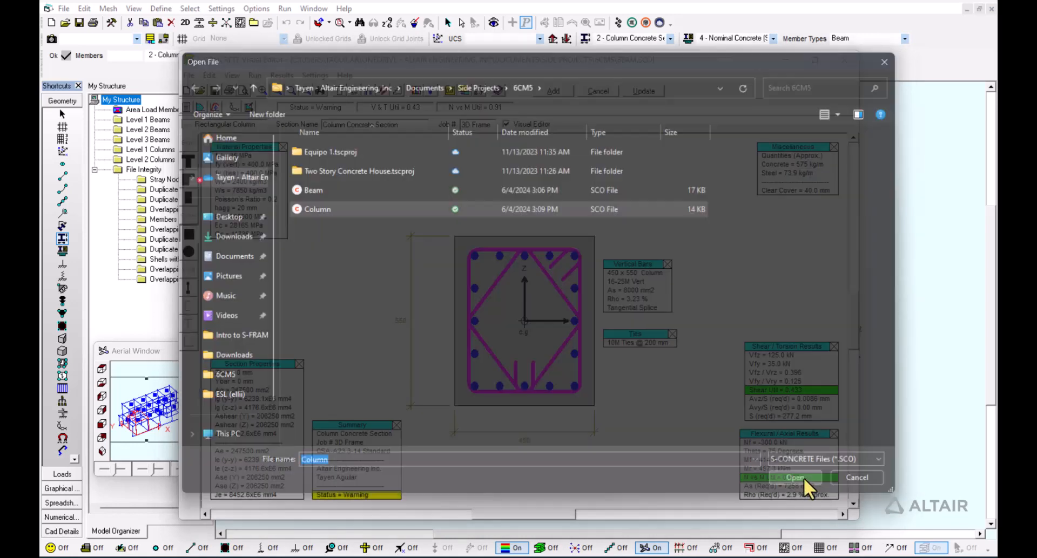
{"action": "left_click_drag", "start_coordinate": [484, 64], "coordinate": [454, 61]}
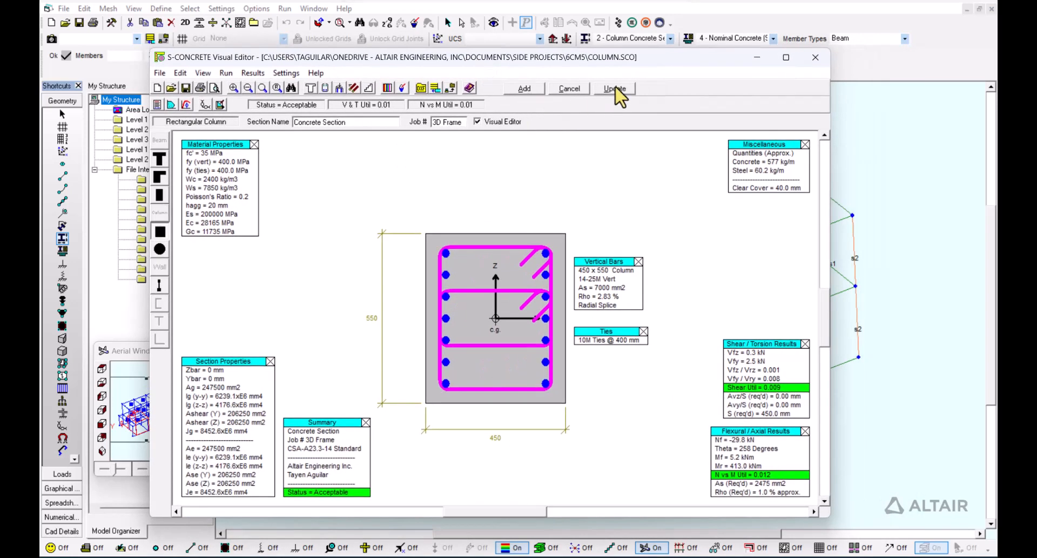
{"action": "mouse_move", "coordinate": [606, 57]}
{"action": "left_mouse_down"}
{"action": "mouse_move", "coordinate": [592, 64]}
{"action": "mouse_move", "coordinate": [586, 56]}
{"action": "left_mouse_up"}
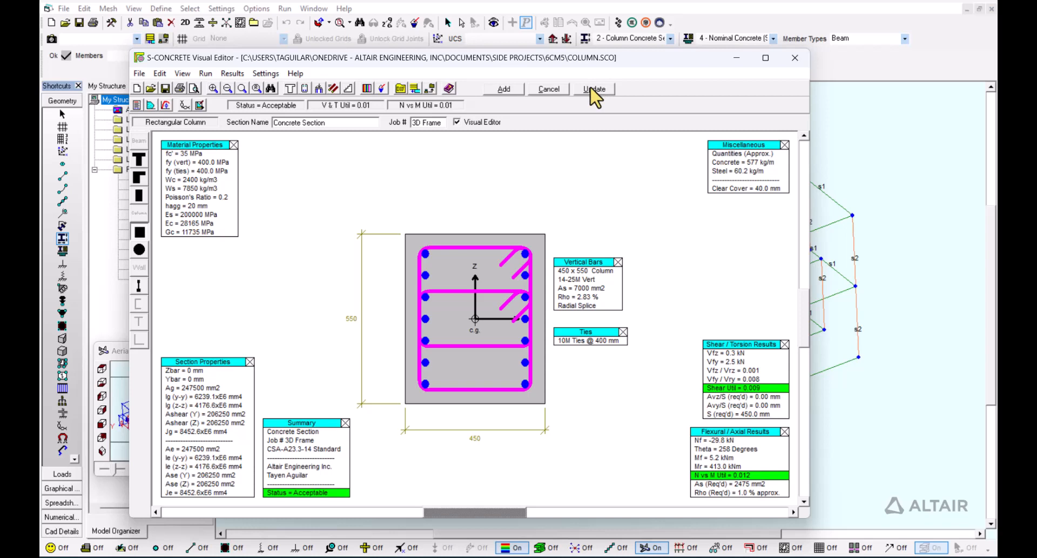
{"action": "left_click", "coordinate": [594, 91]}
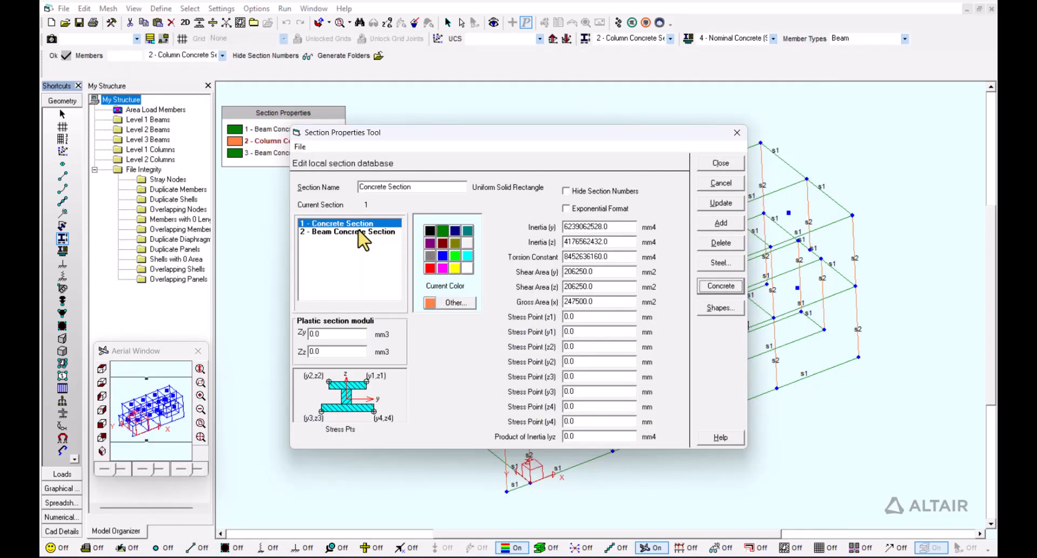
- Rename the updated section 1 as Column Concrete Section, apply the change and close the section properties tool
{"action": "left_click", "coordinate": [356, 233]}
{"action": "left_click", "coordinate": [357, 224]}
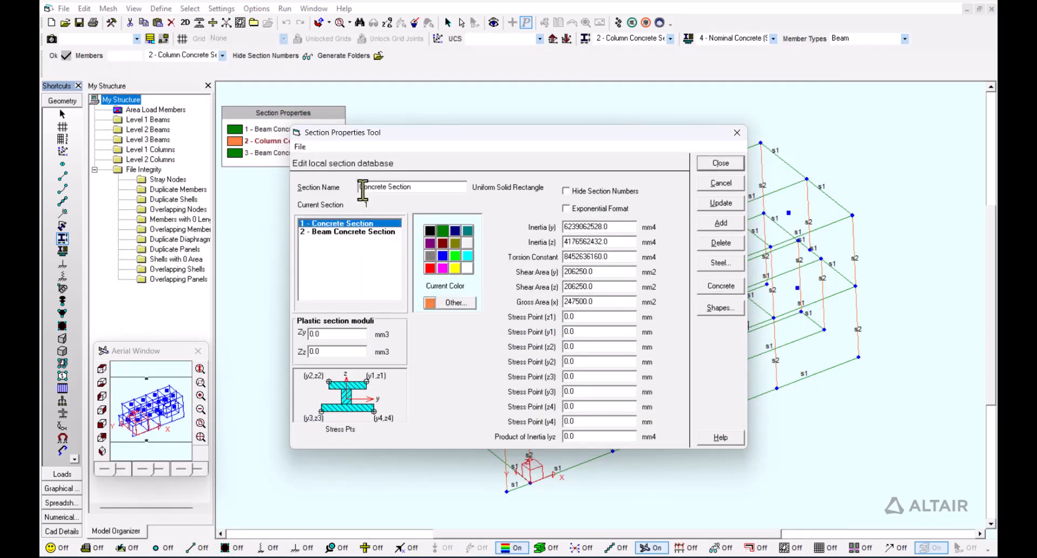
{"action": "left_click", "coordinate": [358, 232]}
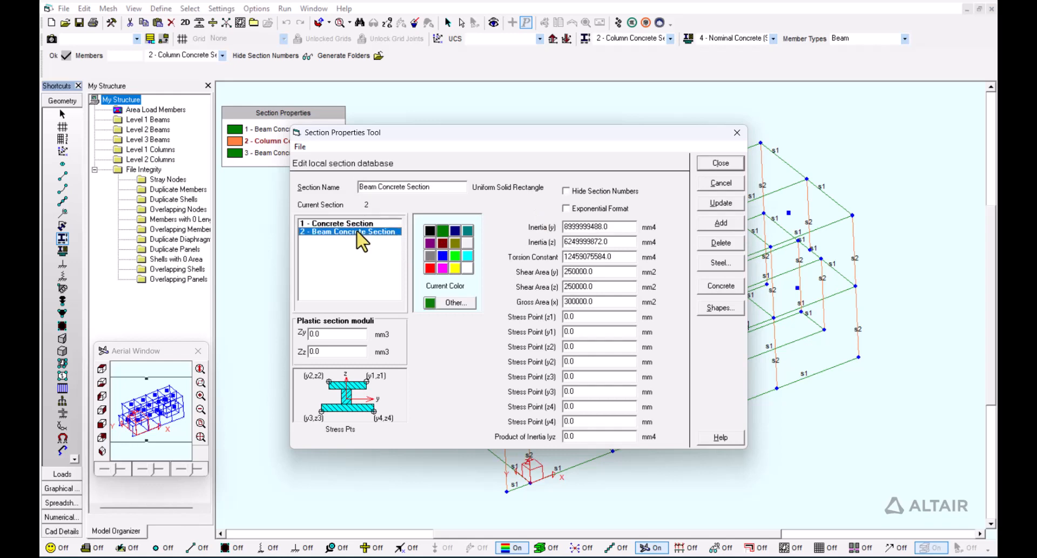
{"action": "double_click", "coordinate": [360, 185]}
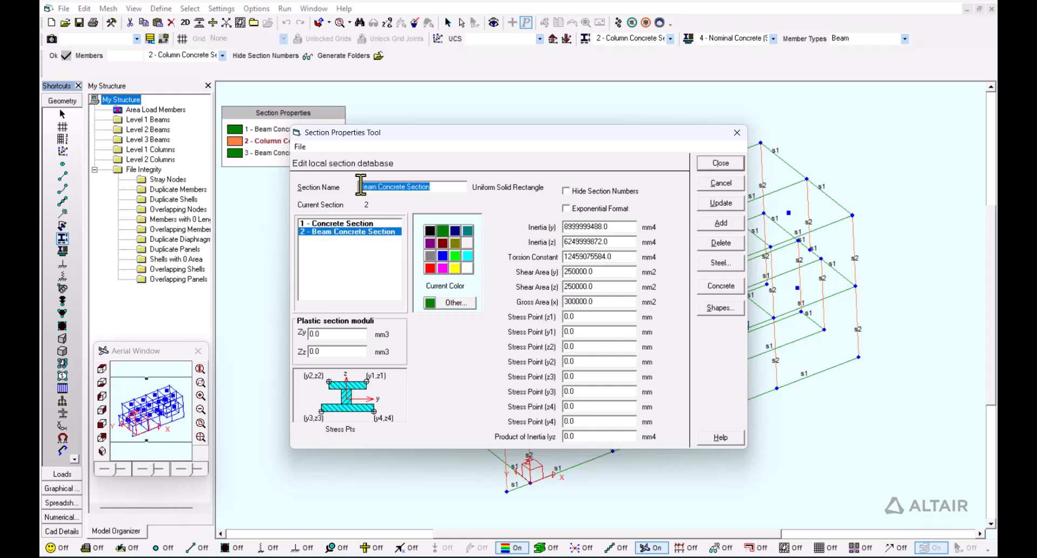
{"action": "key", "text": "Left"}
{"action": "left_click", "coordinate": [350, 223]}
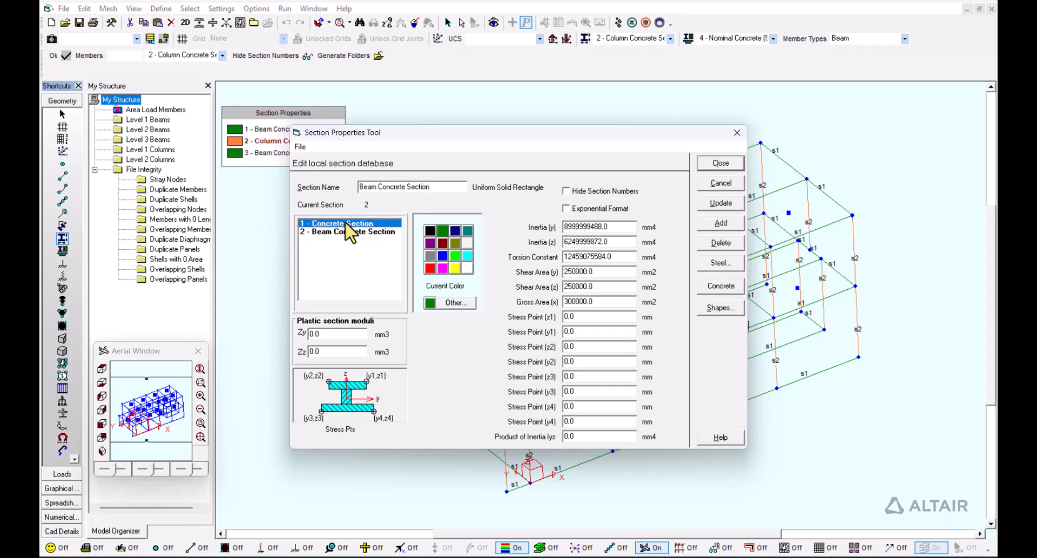
{"action": "left_click", "coordinate": [360, 187]}
{"action": "left_click", "coordinate": [360, 187]}
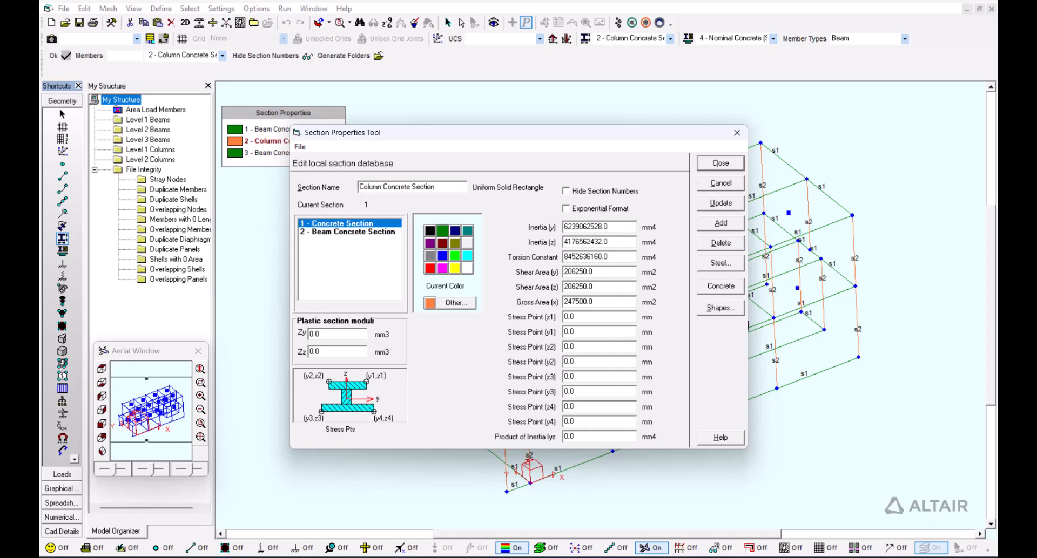
{"action": "left_click", "coordinate": [721, 204]}
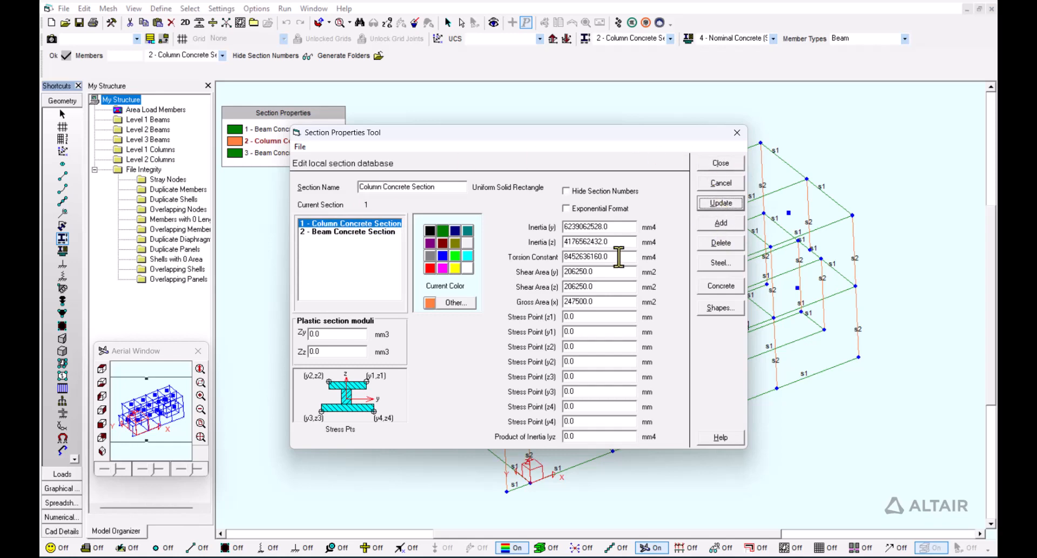
{"action": "left_click", "coordinate": [348, 225]}
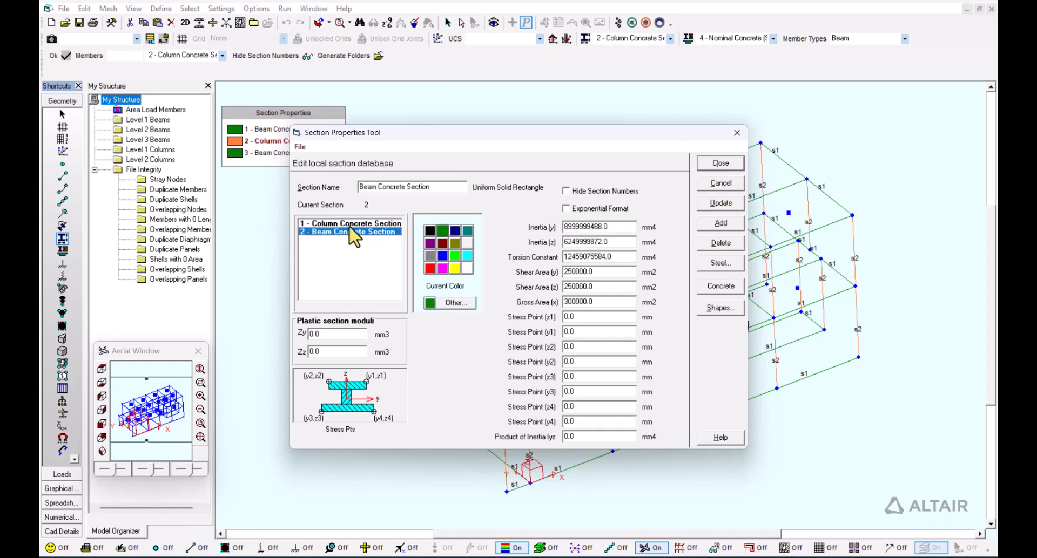
{"action": "left_click", "coordinate": [721, 164]}
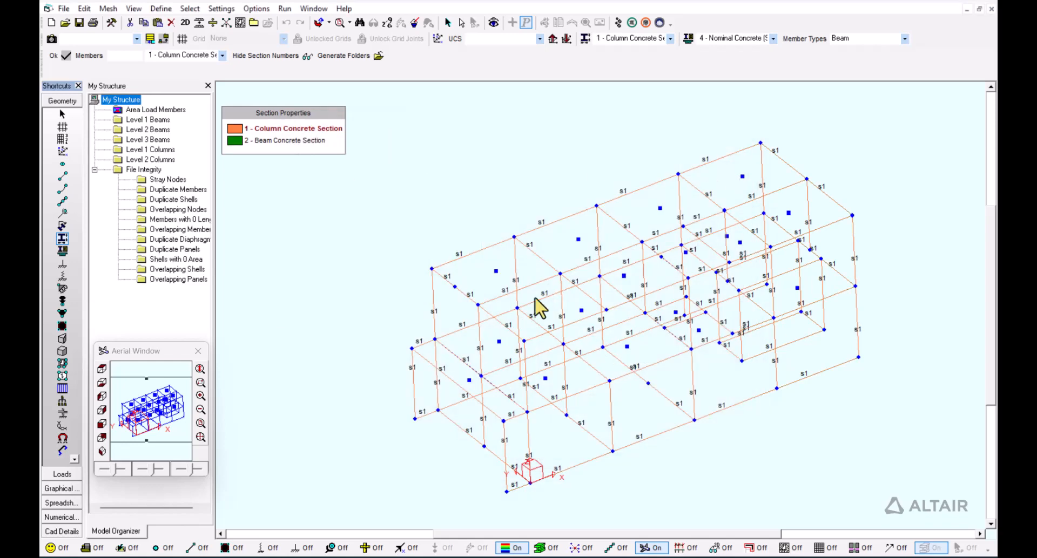
{"action": "left_click", "coordinate": [235, 142]}
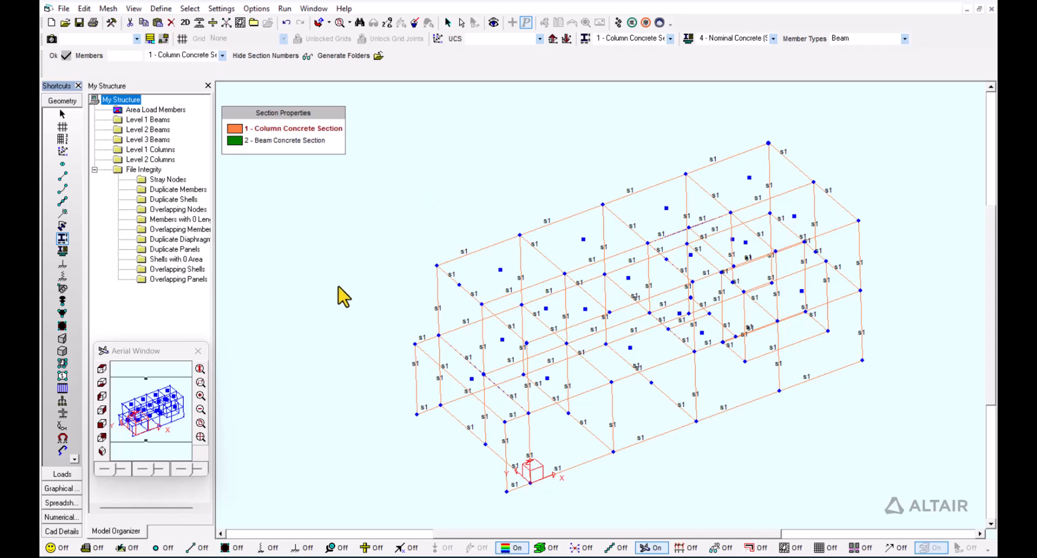
{"action": "key", "text": "Right"}
{"action": "key", "text": "Right"}
{"action": "key", "text": "Right"}
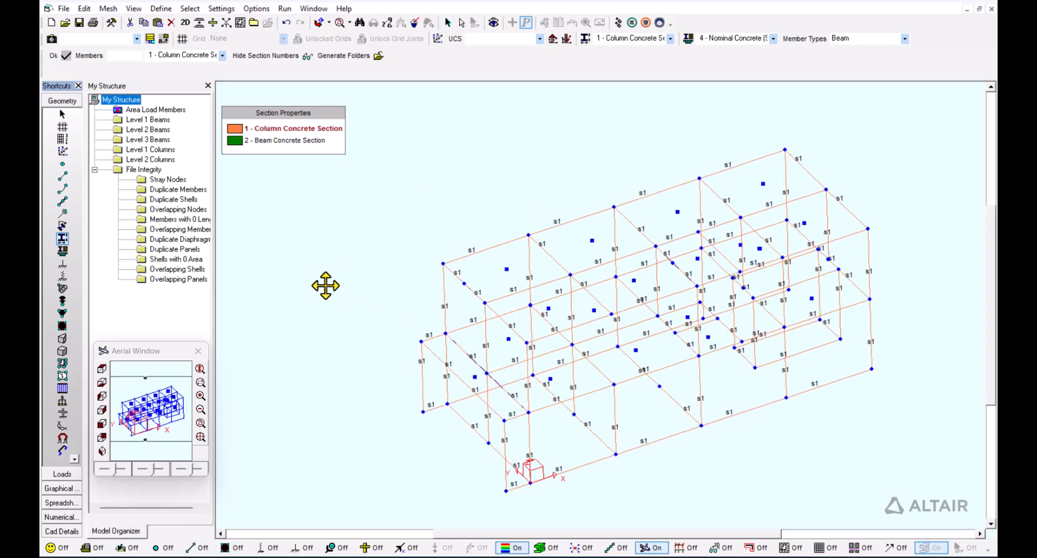
{"action": "middle_click_drag", "start_coordinate": [325, 287], "coordinate": [342, 288]}
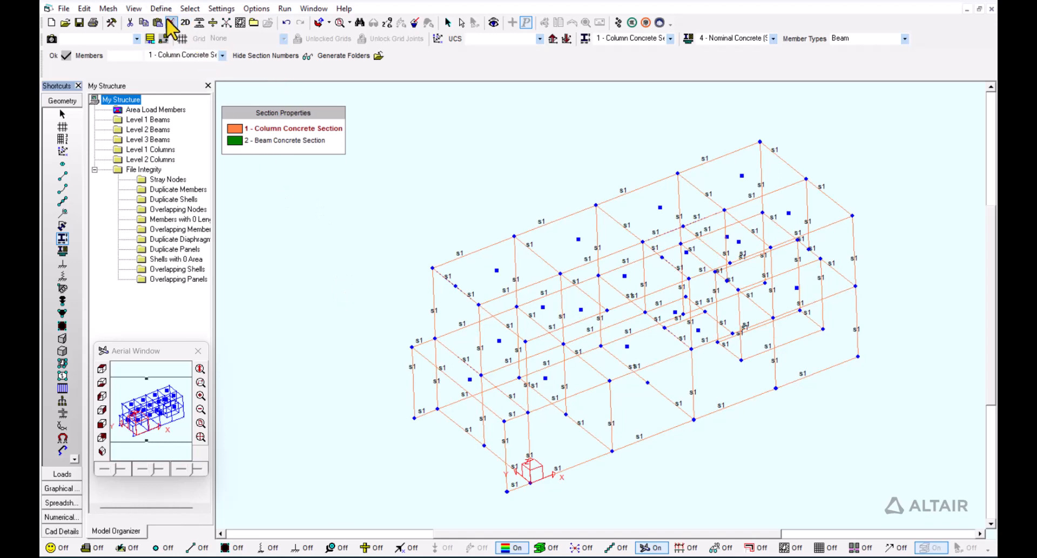
- Unselect the whole frame, select only its horizontal members by geometry and display just that selection
{"action": "left_click", "coordinate": [186, 9]}
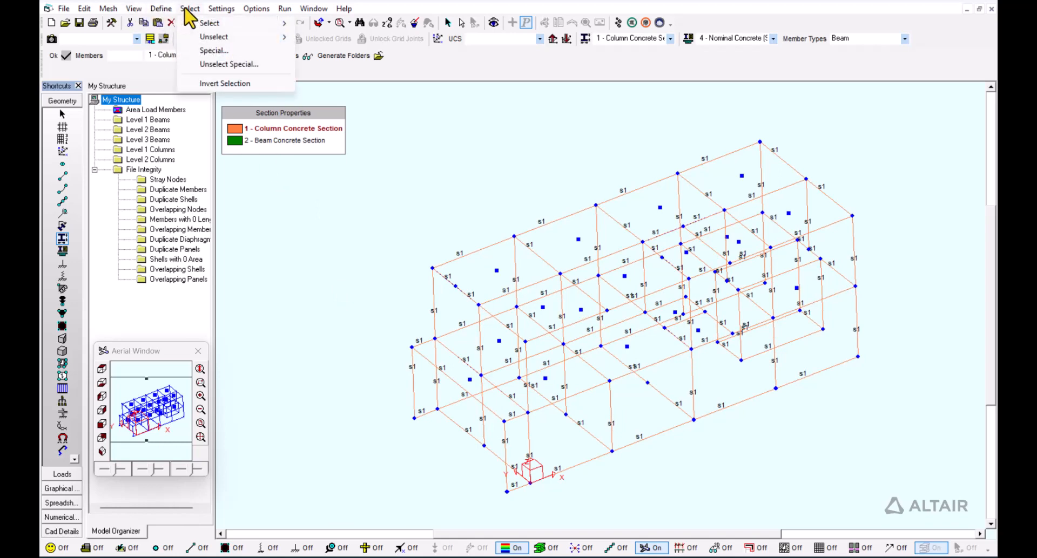
{"action": "mouse_move", "coordinate": [225, 38]}
{"action": "left_click", "coordinate": [303, 36]}
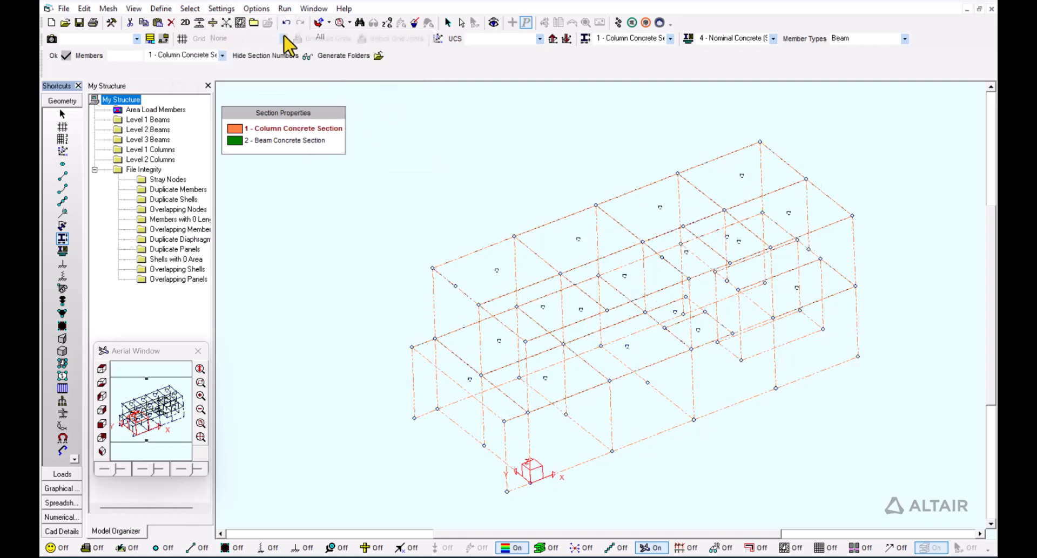
{"action": "left_click", "coordinate": [194, 9]}
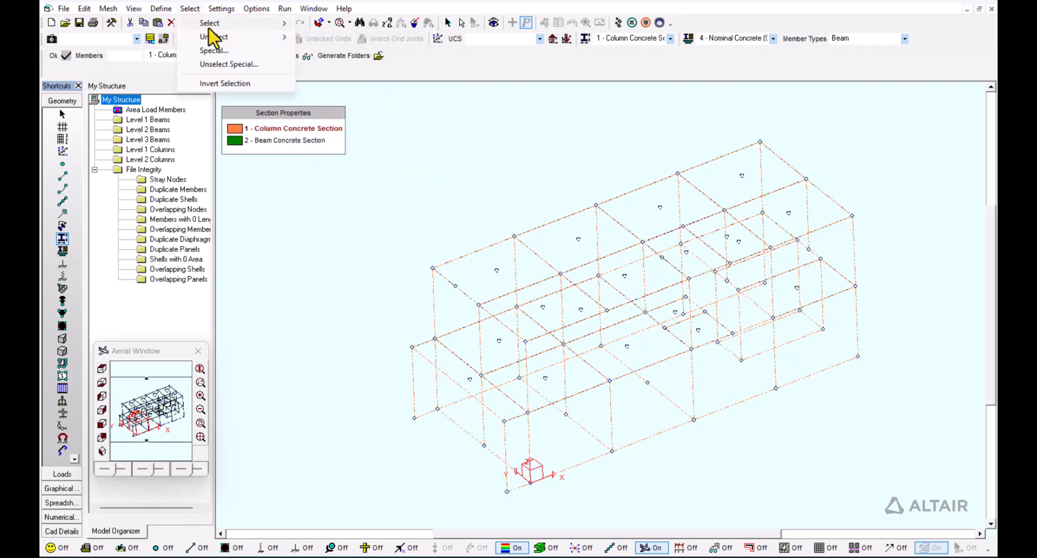
{"action": "left_click", "coordinate": [222, 52]}
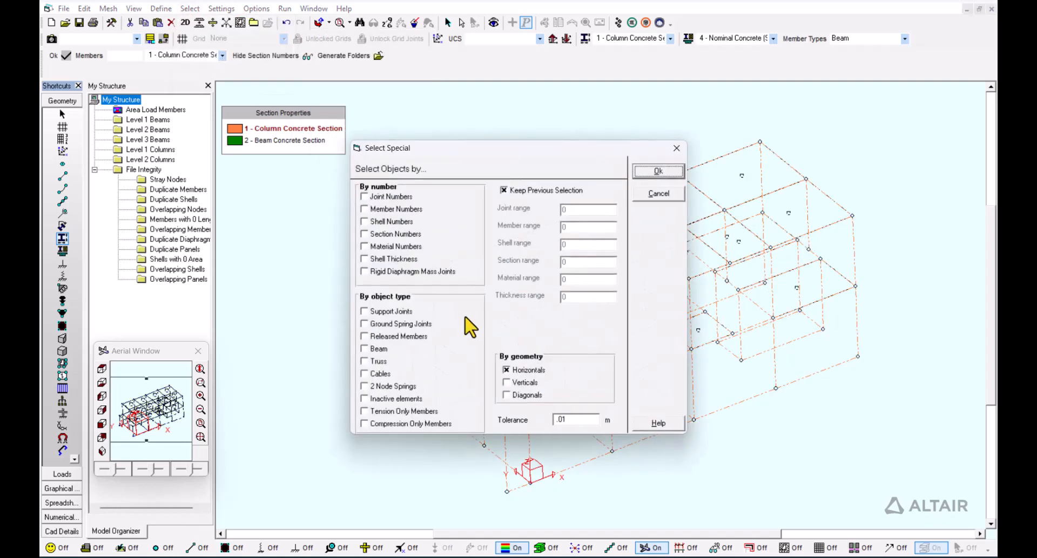
{"action": "left_click", "coordinate": [507, 383]}
{"action": "left_click", "coordinate": [506, 372]}
{"action": "left_click", "coordinate": [506, 383]}
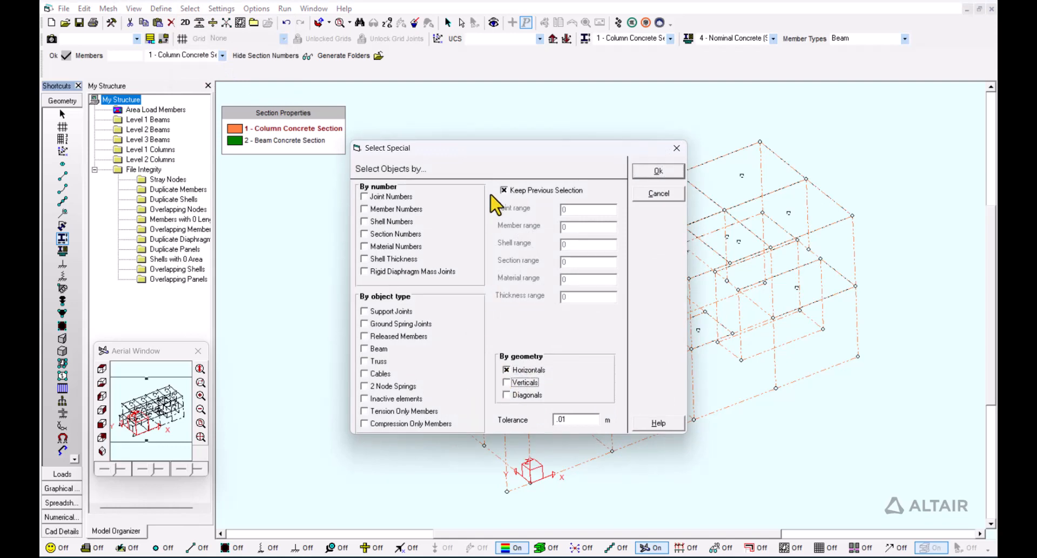
{"action": "left_click", "coordinate": [666, 177]}
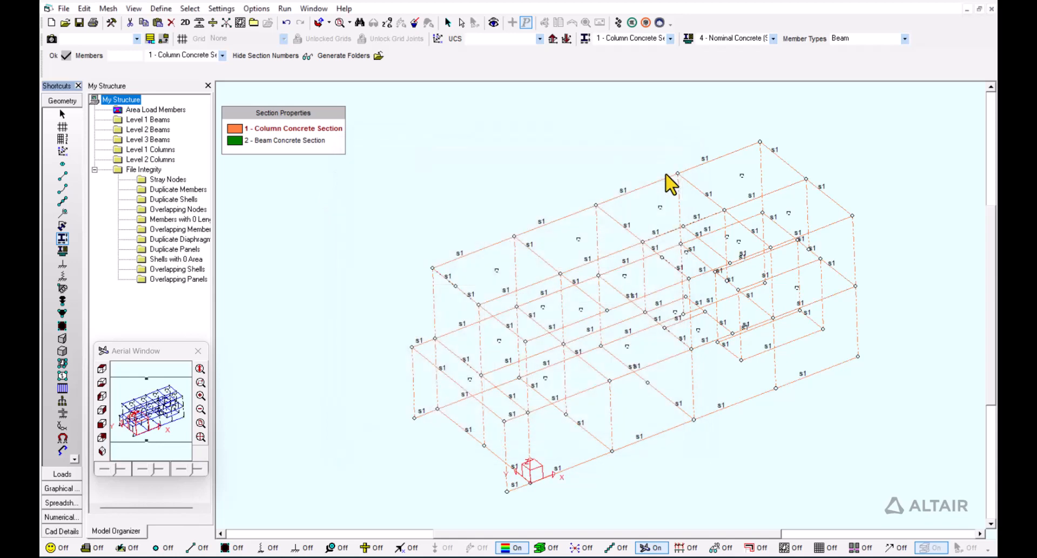
{"action": "left_click", "coordinate": [65, 549]}
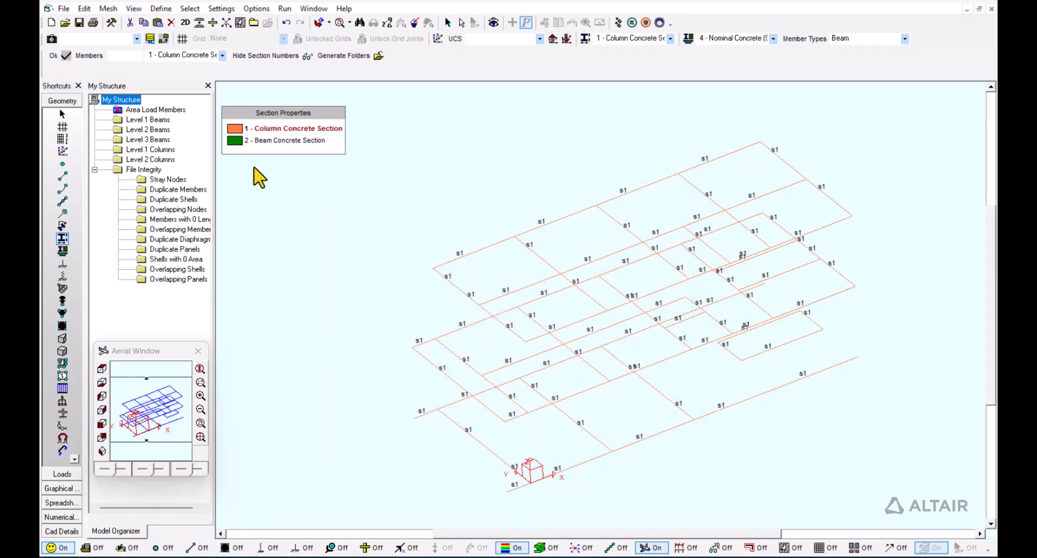
- Assign section 2, Beam Concrete Section, to all displayed horizontal members and show the entire frame again with everything selected
{"action": "left_click", "coordinate": [236, 142]}
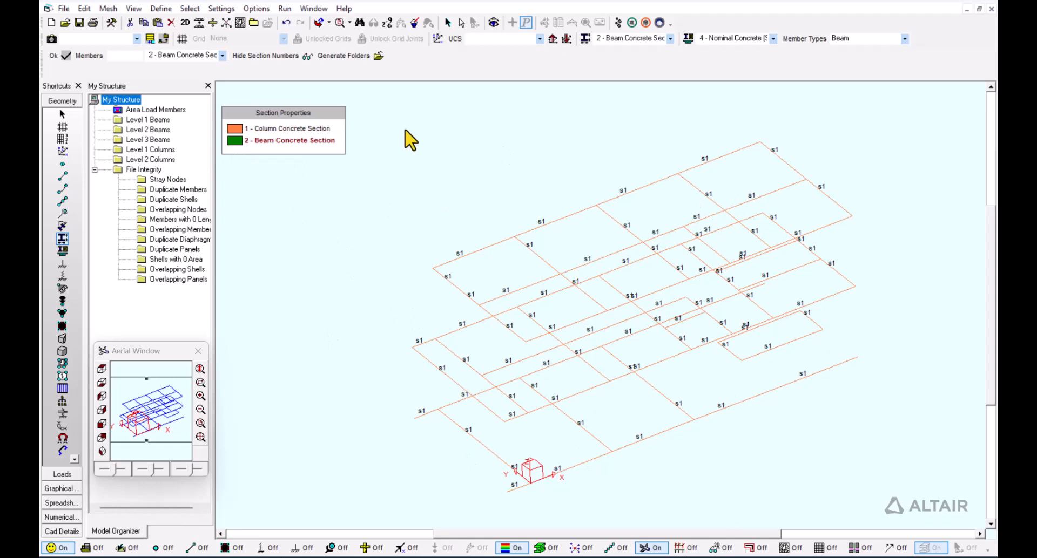
{"action": "left_click_drag", "start_coordinate": [376, 112], "coordinate": [920, 519]}
{"action": "left_click", "coordinate": [58, 548]}
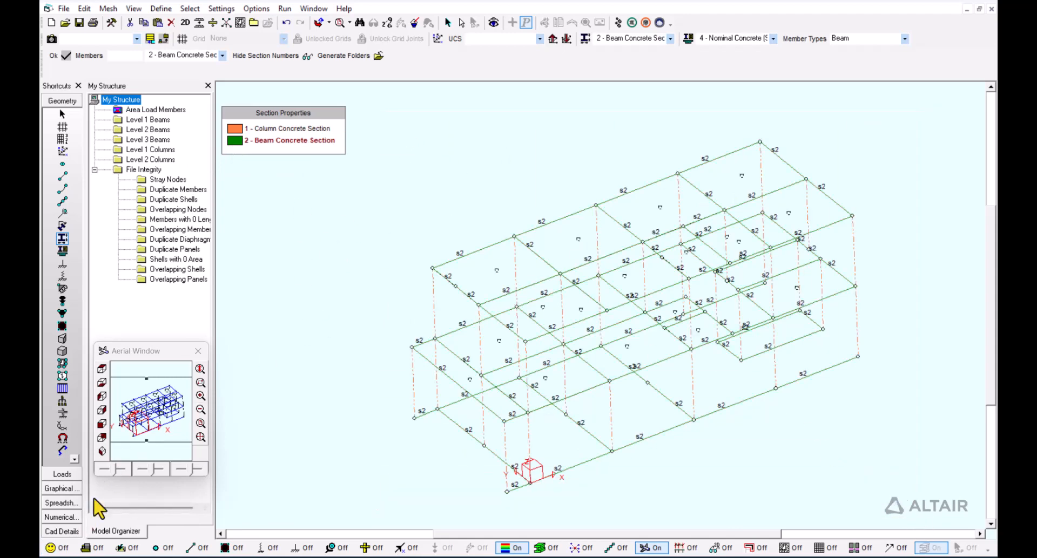
{"action": "left_click", "coordinate": [116, 100]}
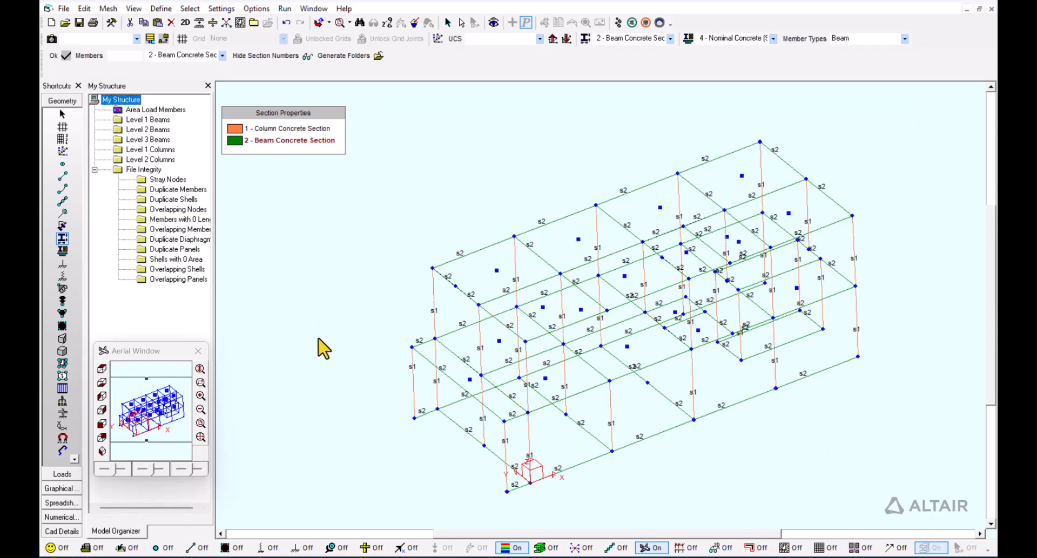